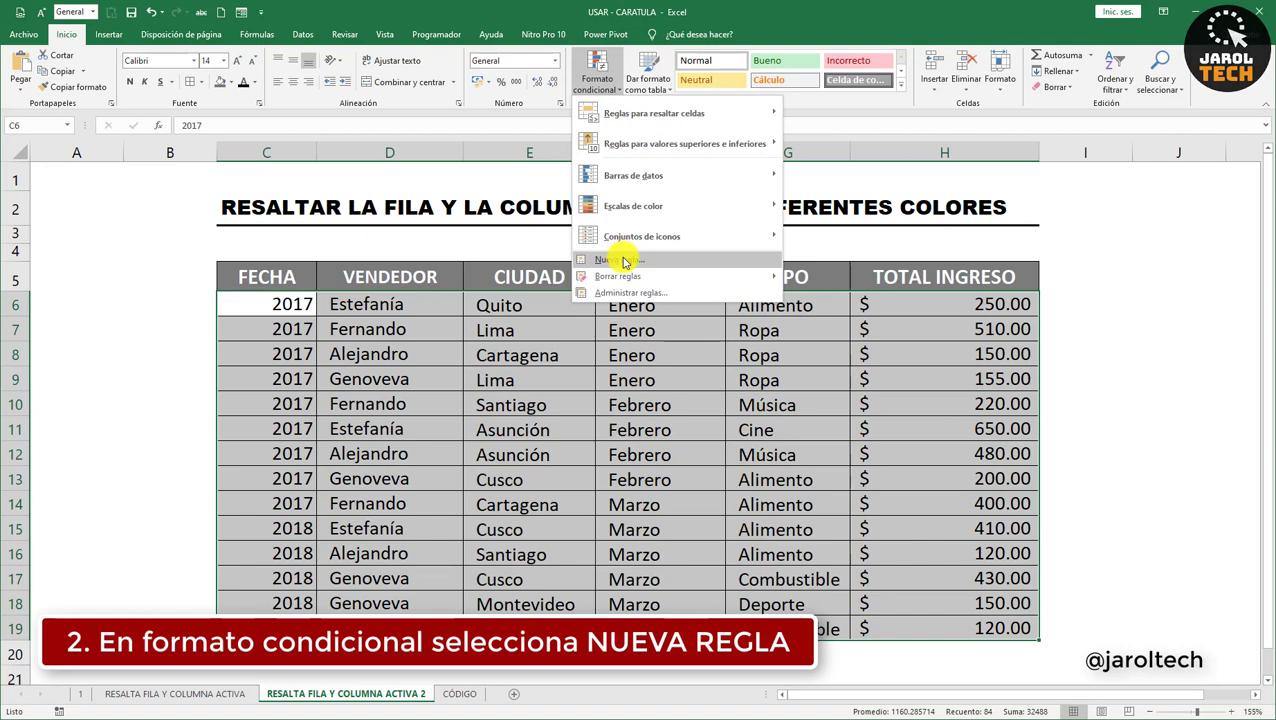
Create a formula-based conditional formatting rule for the selected table data with the formula =FILA()=CELDA("FILA").
{"action": "left_click", "coordinate": [622, 260]}
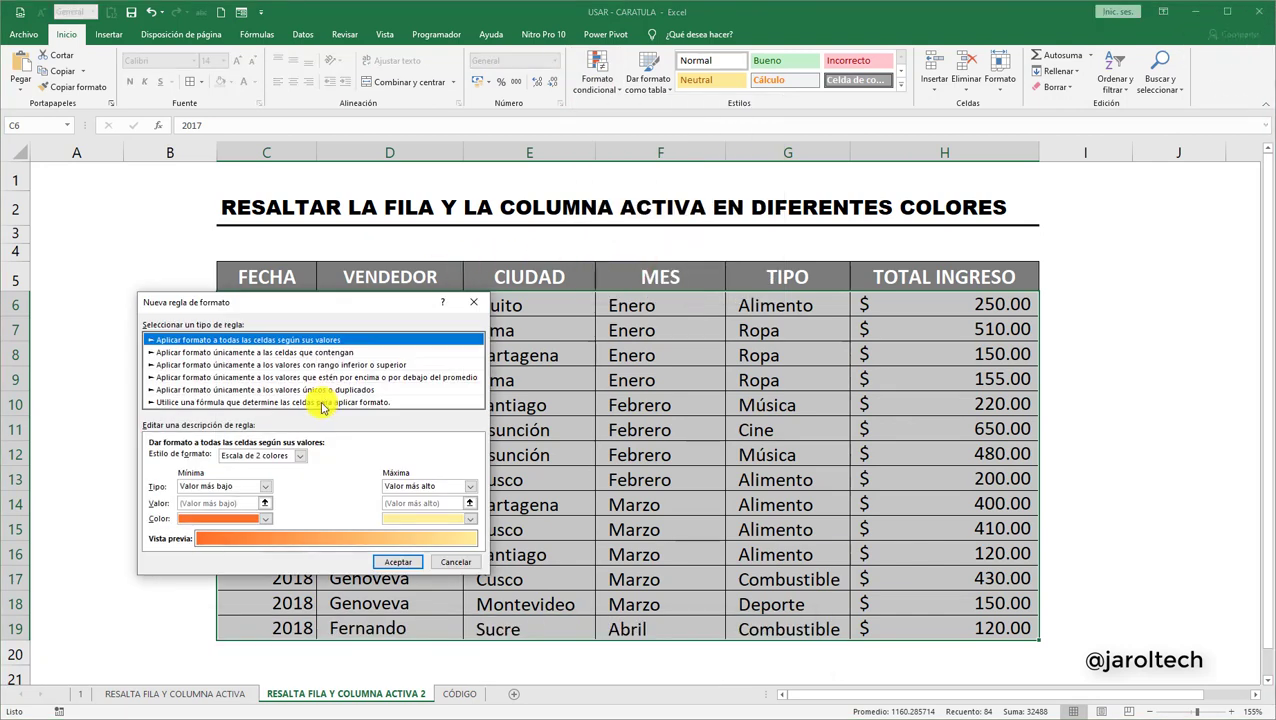
{"action": "left_click", "coordinate": [322, 405]}
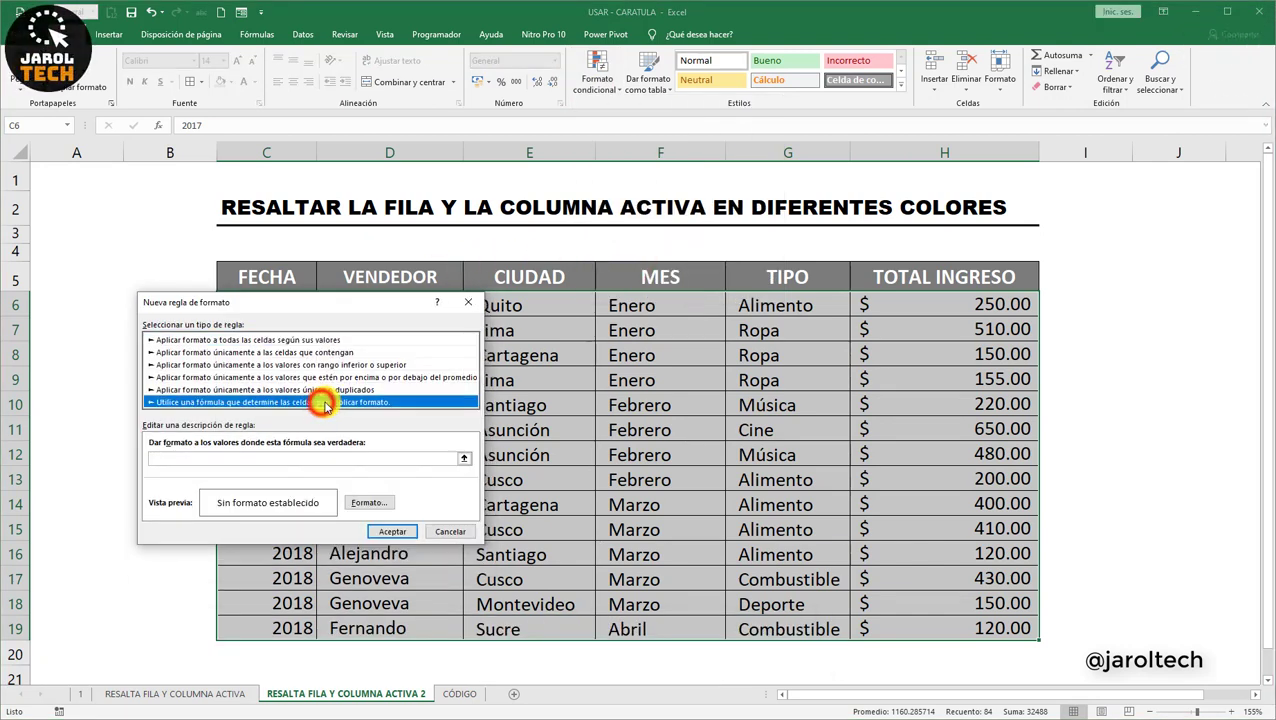
{"action": "left_click", "coordinate": [275, 460]}
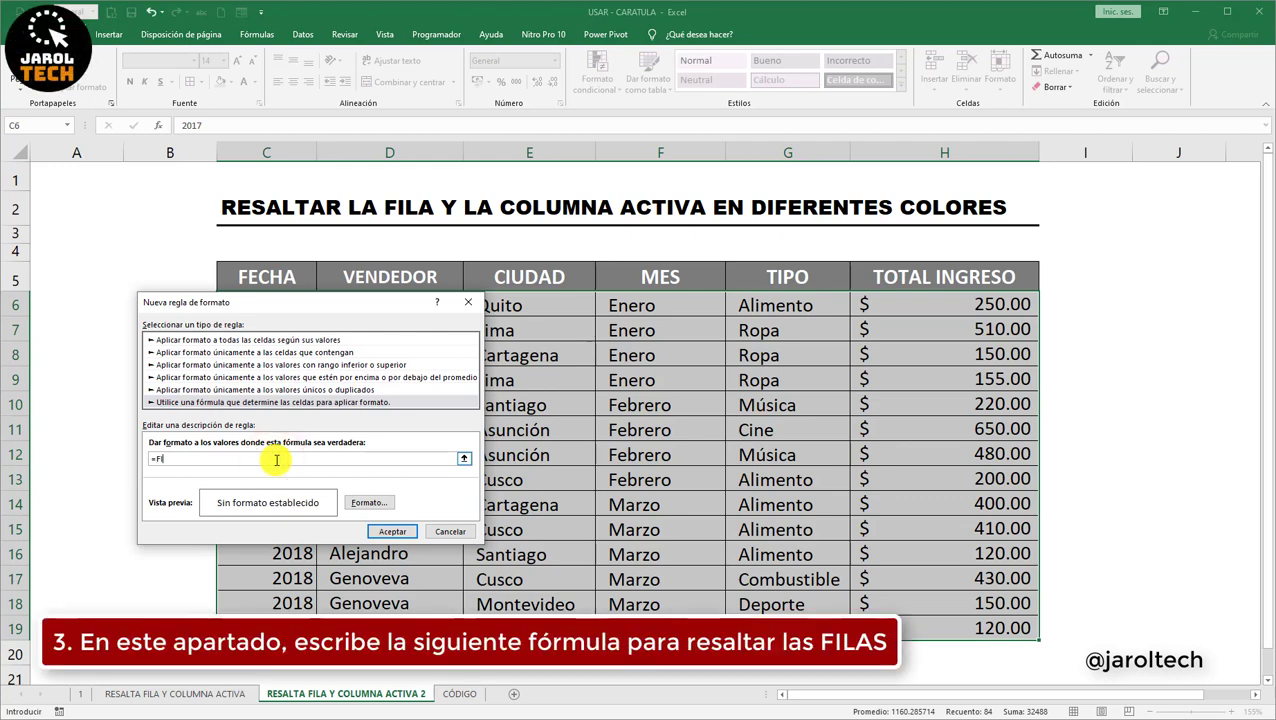
{"action": "type", "text": "=FILA()=C"}
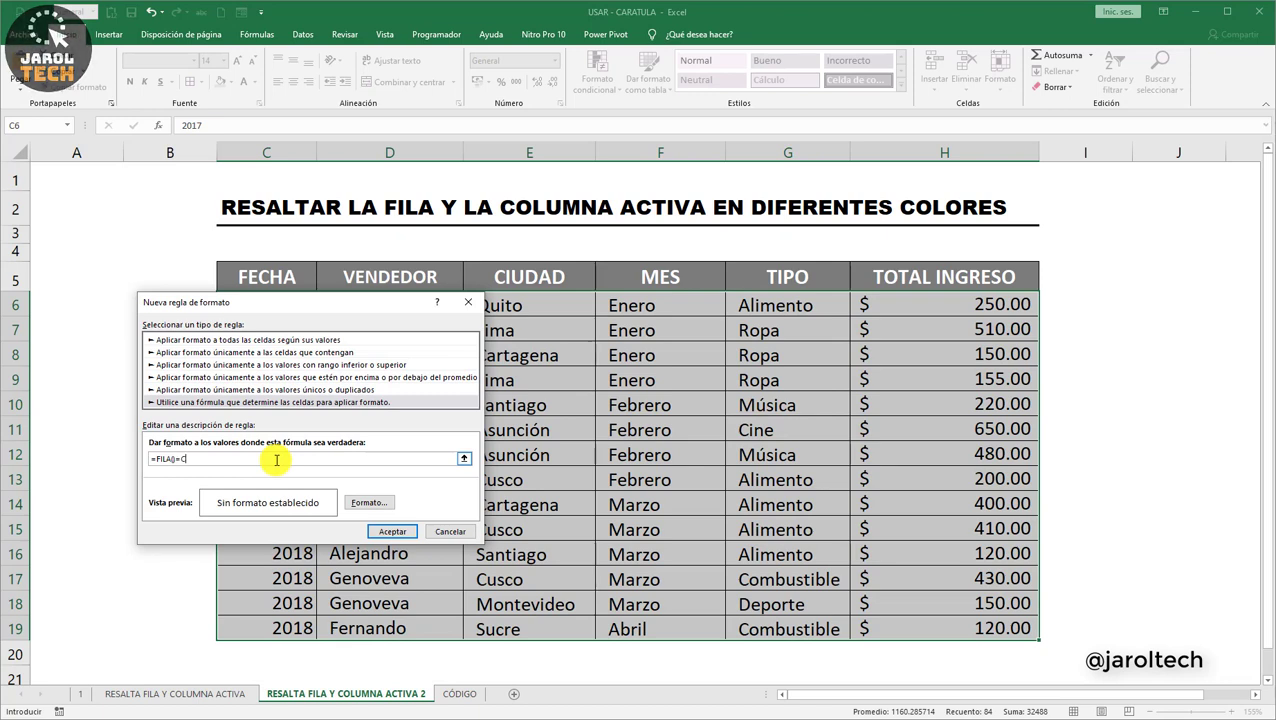
{"action": "type", "text": "ELDA"}
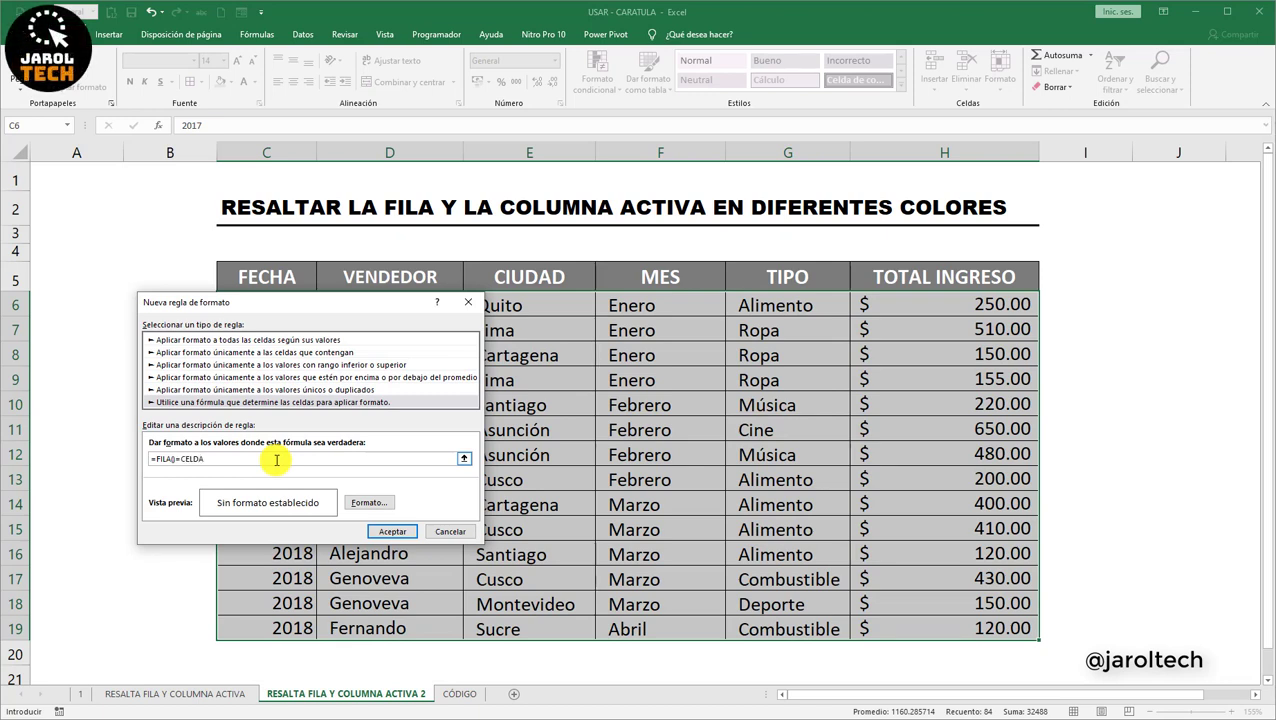
{"action": "type", "text": "(\"F"}
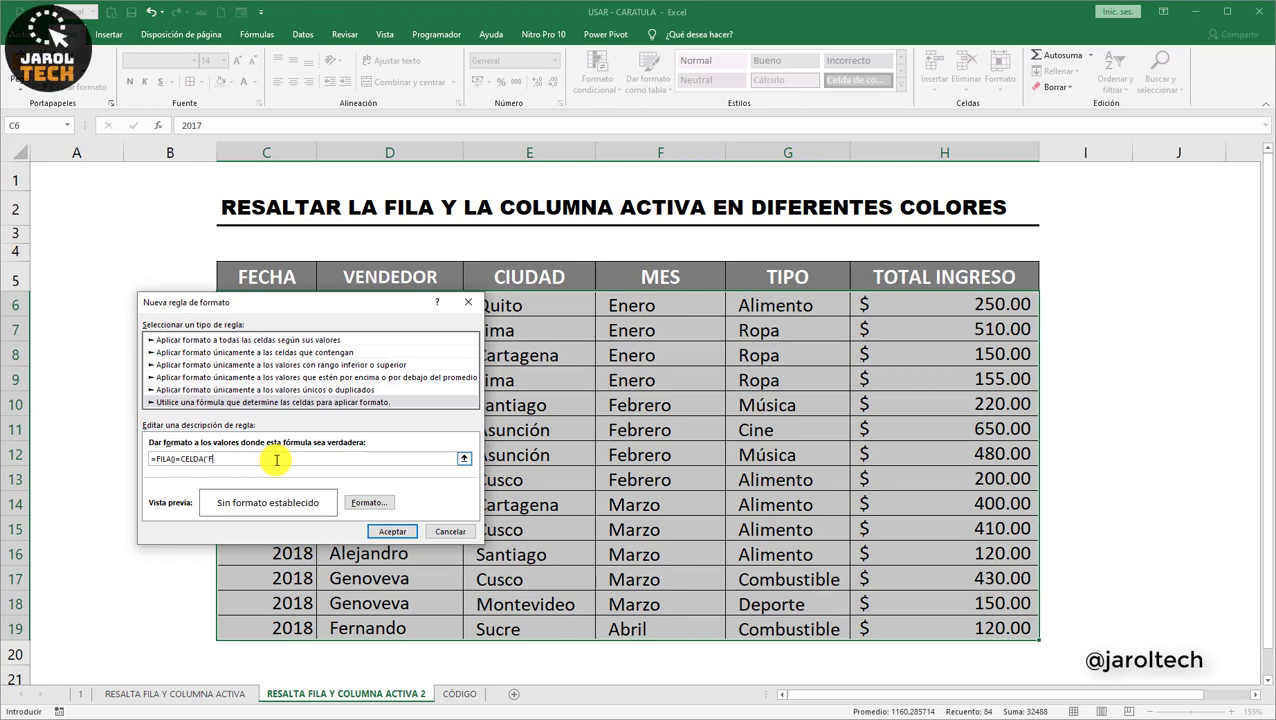
{"action": "type", "text": "ILA\")"}
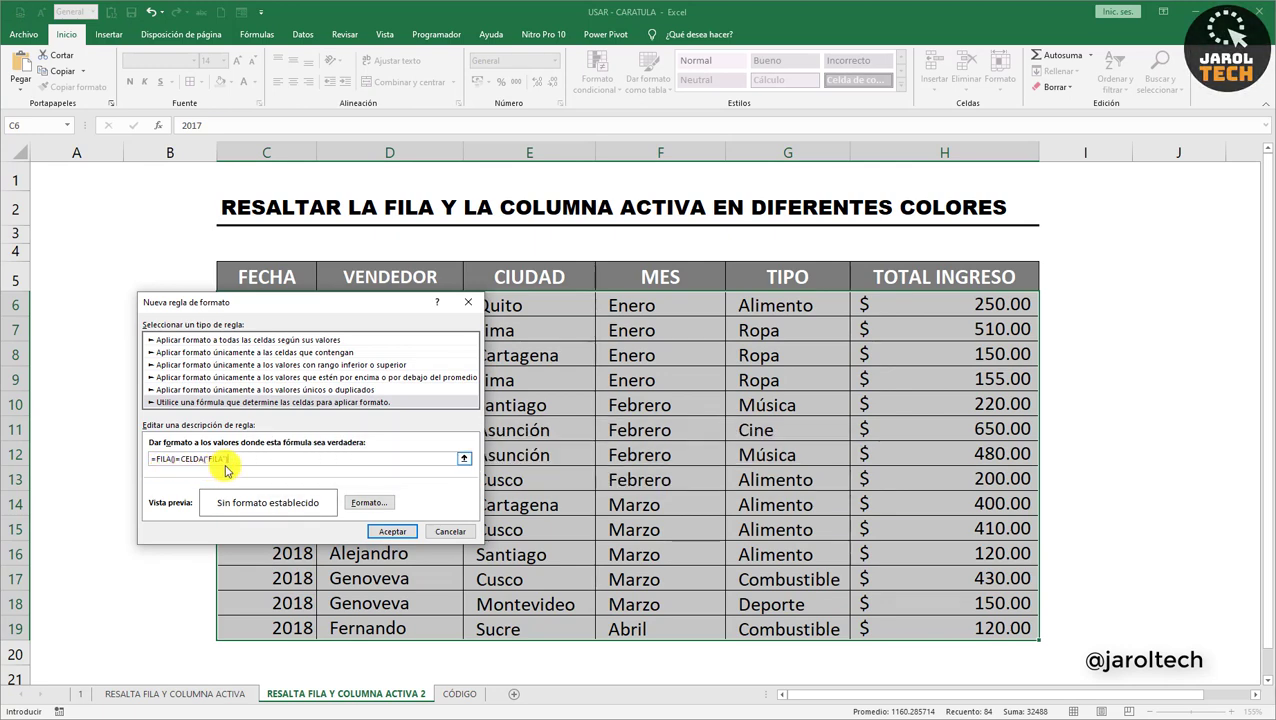
Set the row rule's fill to a custom pale yellow with RGB 255, 255, 155.
{"action": "left_click", "coordinate": [357, 505]}
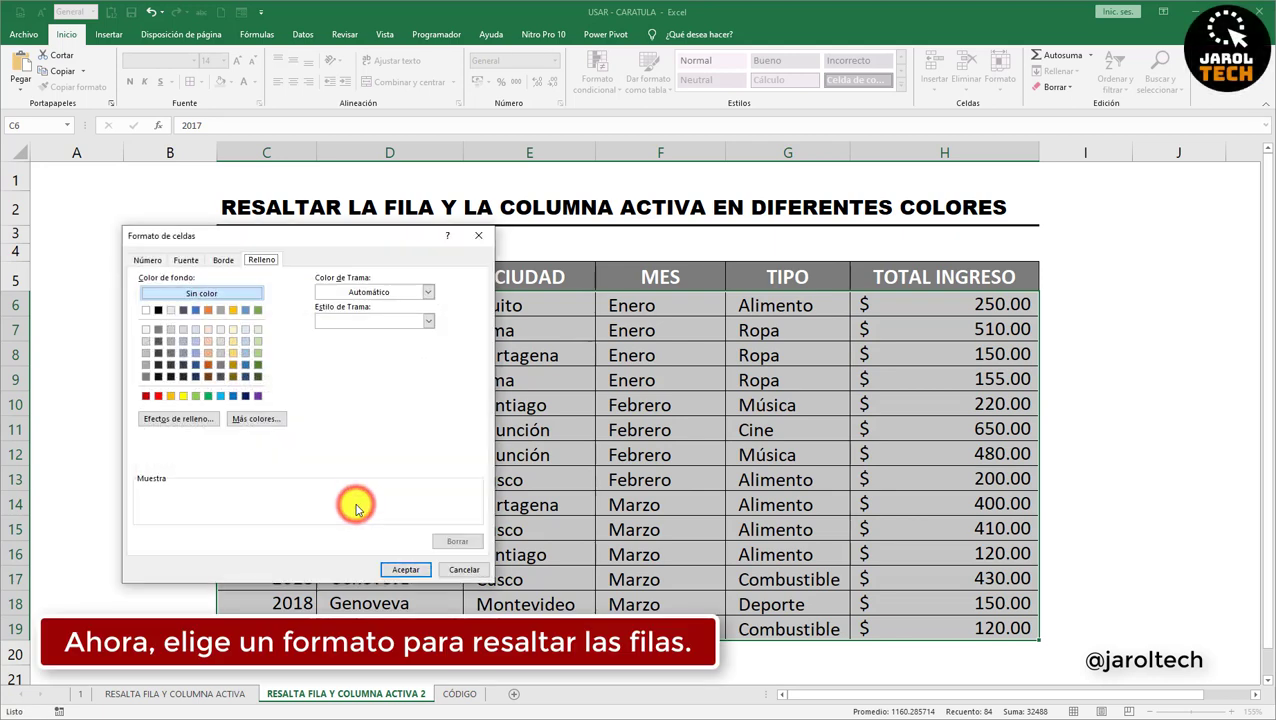
{"action": "left_click", "coordinate": [257, 262]}
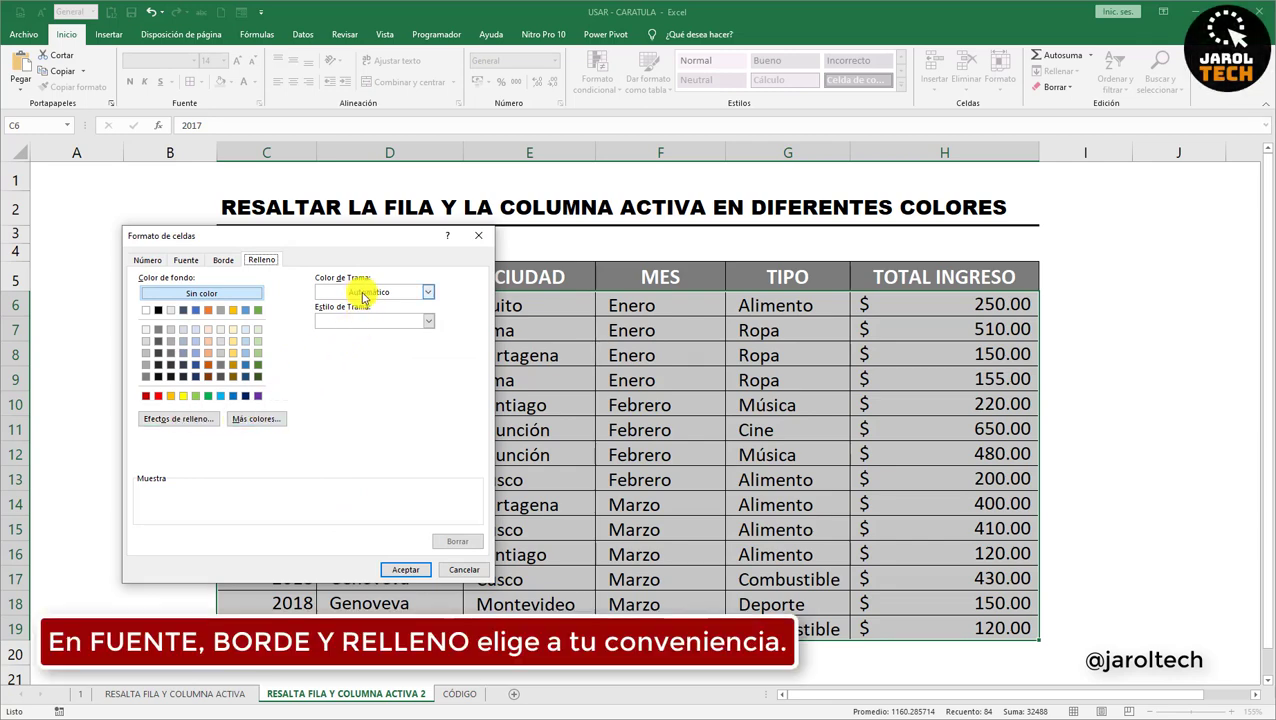
{"action": "left_click", "coordinate": [183, 396]}
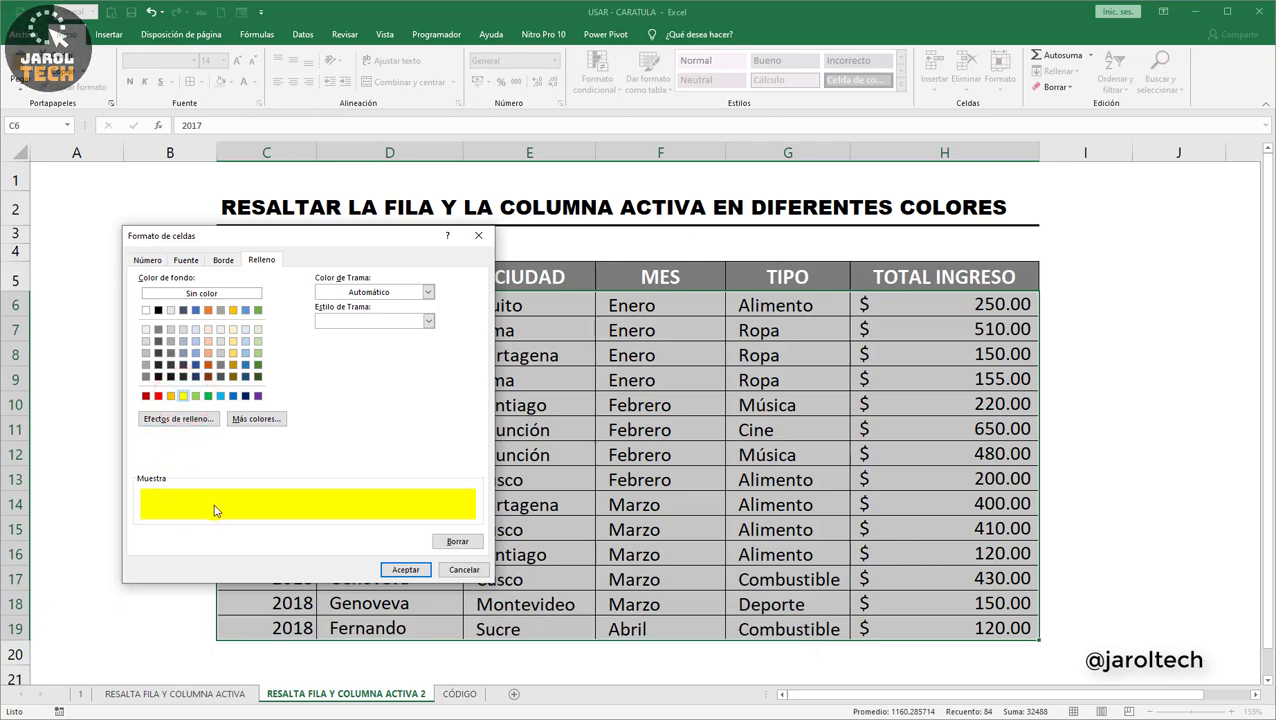
{"action": "left_click", "coordinate": [252, 419]}
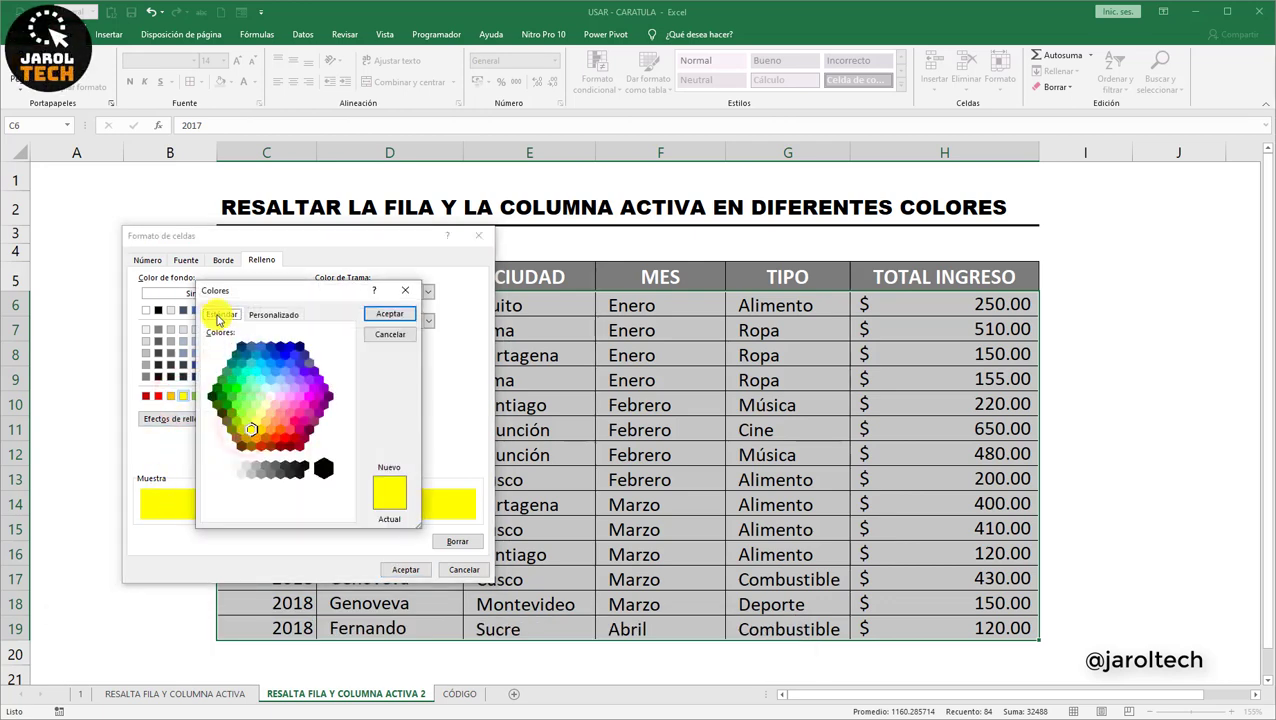
{"action": "left_click", "coordinate": [259, 314]}
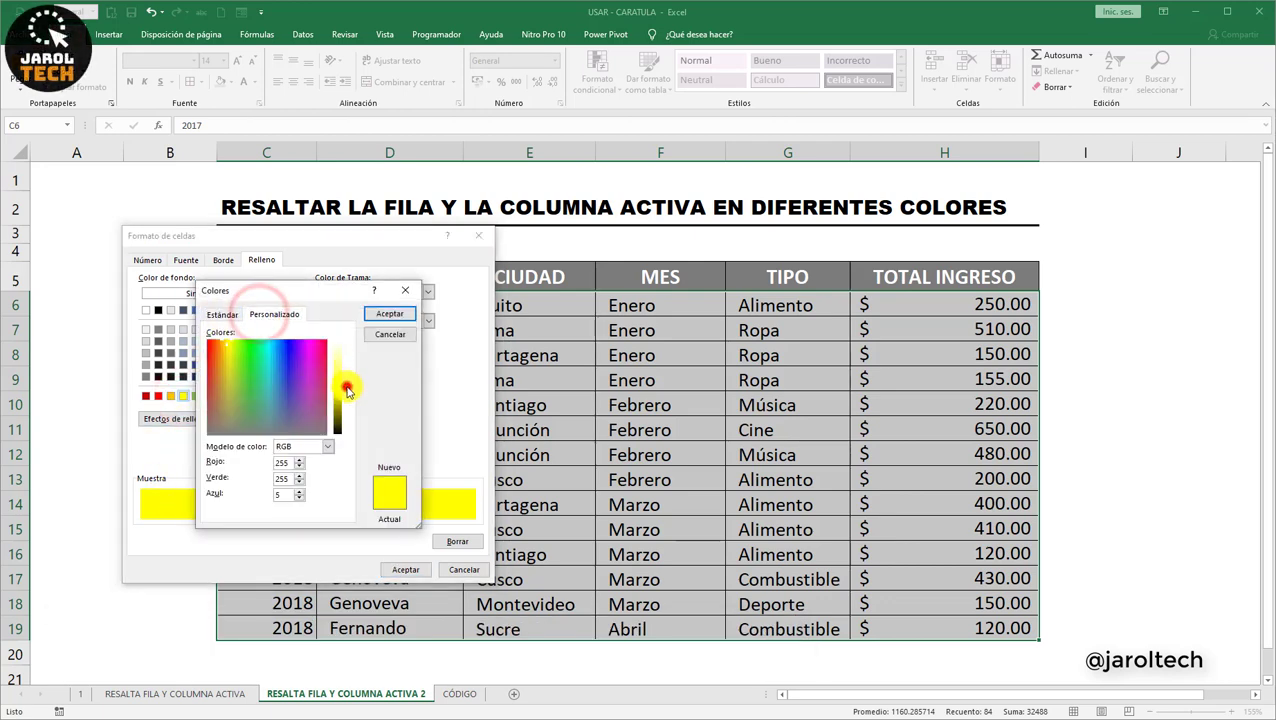
{"action": "left_click_drag", "start_coordinate": [347, 375], "coordinate": [345, 364]}
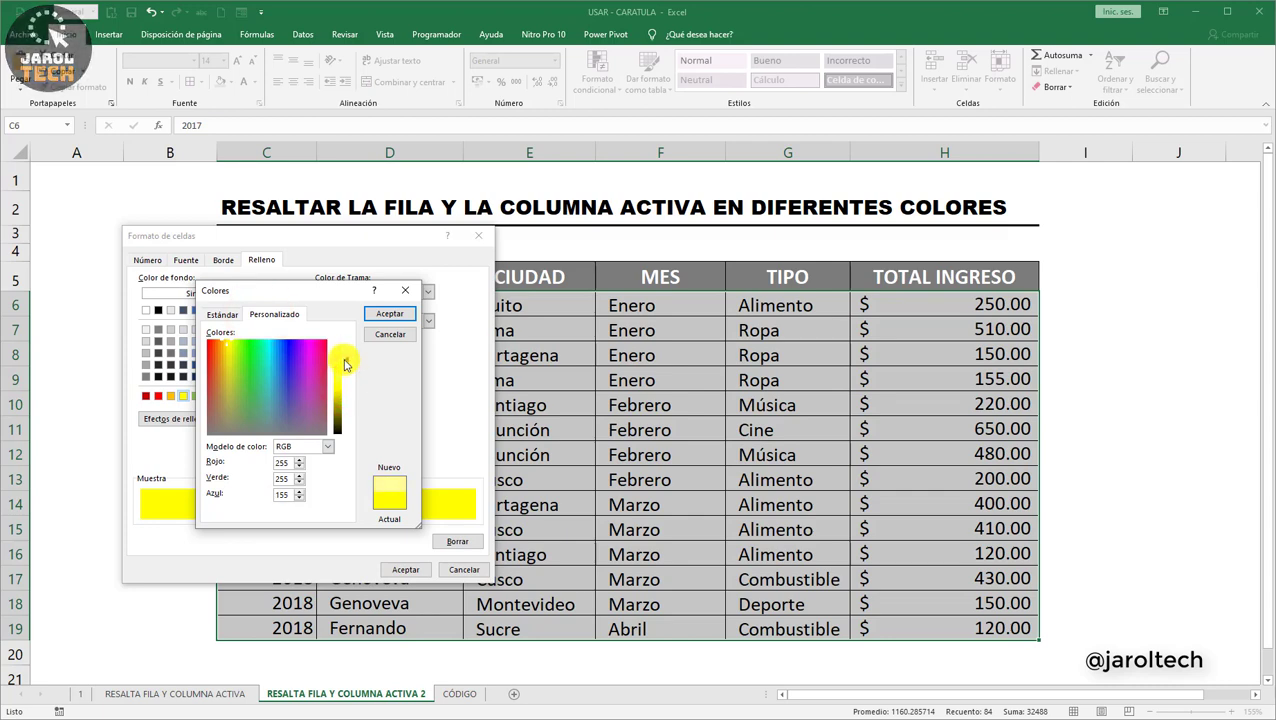
{"action": "left_click", "coordinate": [377, 315]}
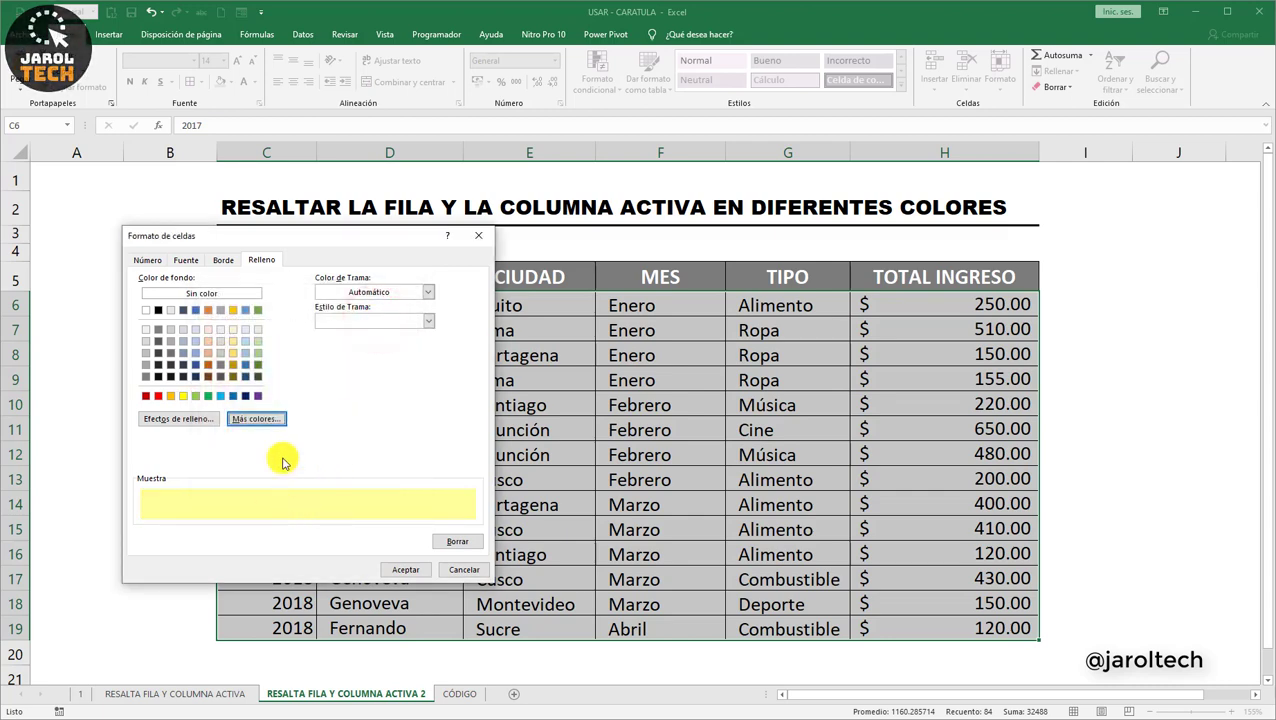
{"action": "left_click", "coordinate": [222, 259]}
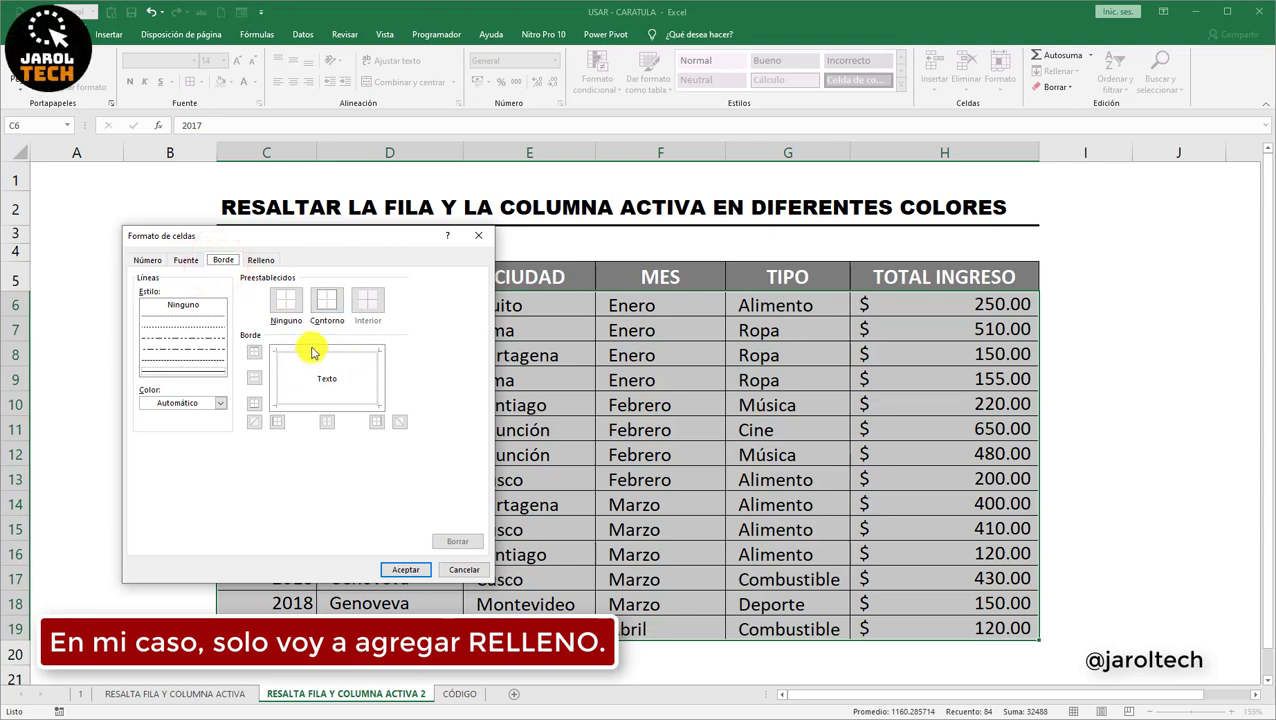
{"action": "left_click", "coordinate": [220, 403]}
{"action": "left_click", "coordinate": [221, 404]}
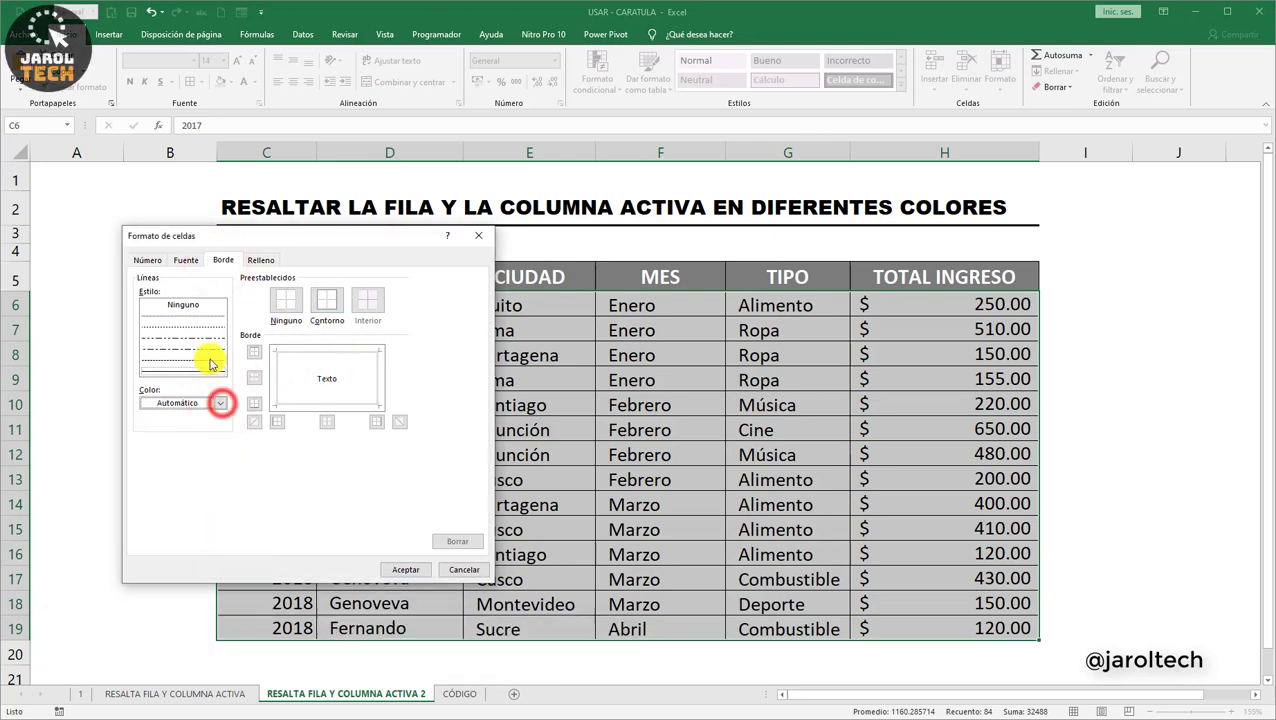
{"action": "left_click", "coordinate": [186, 259]}
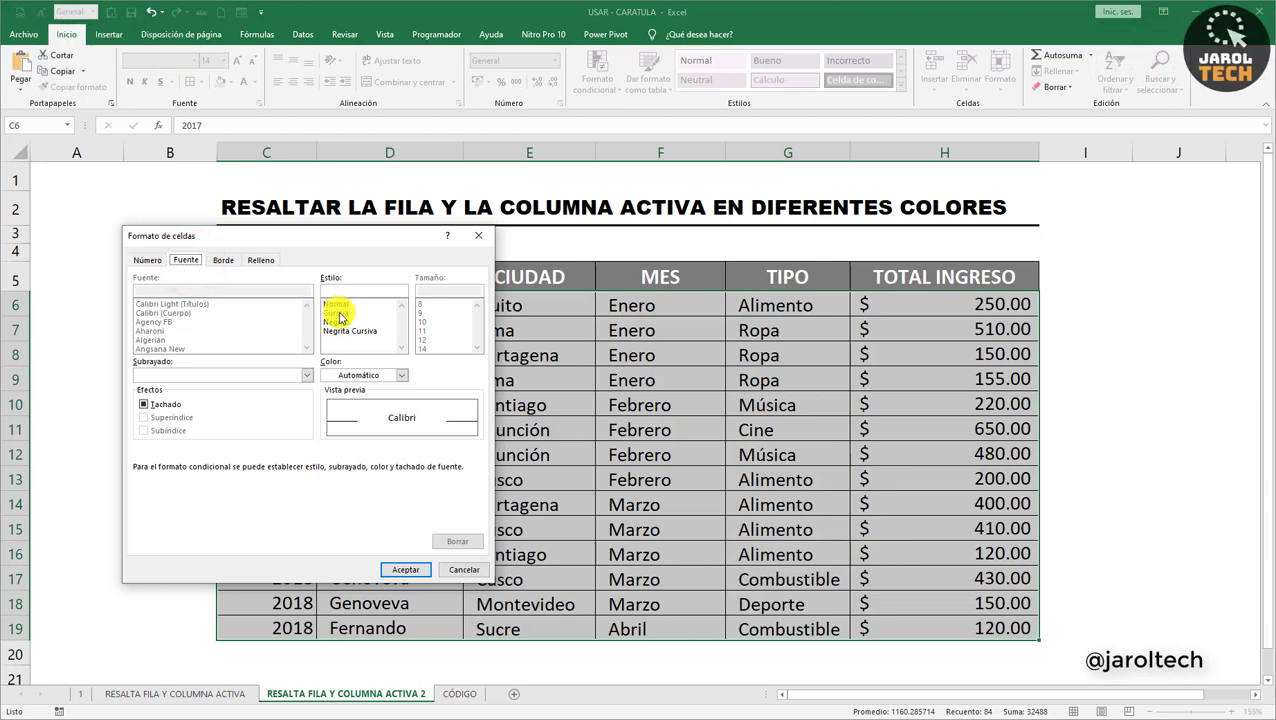
{"action": "left_click", "coordinate": [398, 374]}
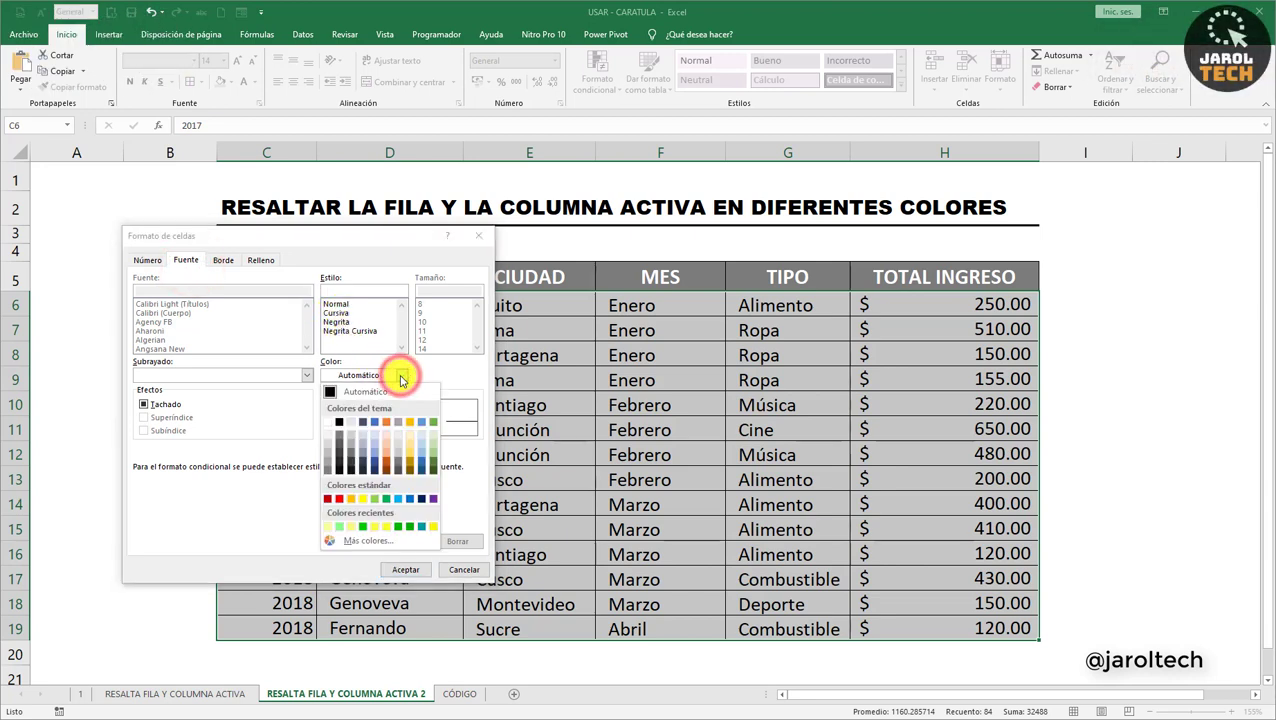
{"action": "left_click", "coordinate": [400, 376]}
{"action": "left_click", "coordinate": [263, 260]}
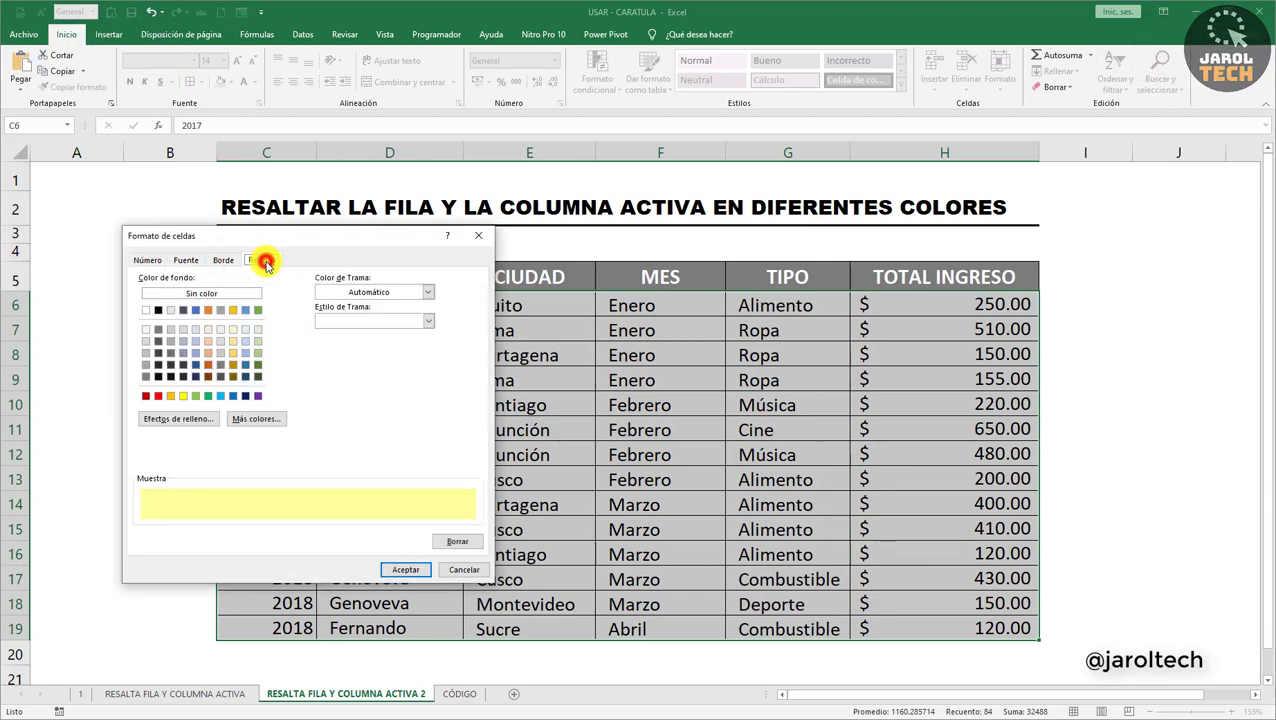
Accept the fill format, apply the row-highlighting rule to the table, and select cell D6.
{"action": "left_click", "coordinate": [398, 569]}
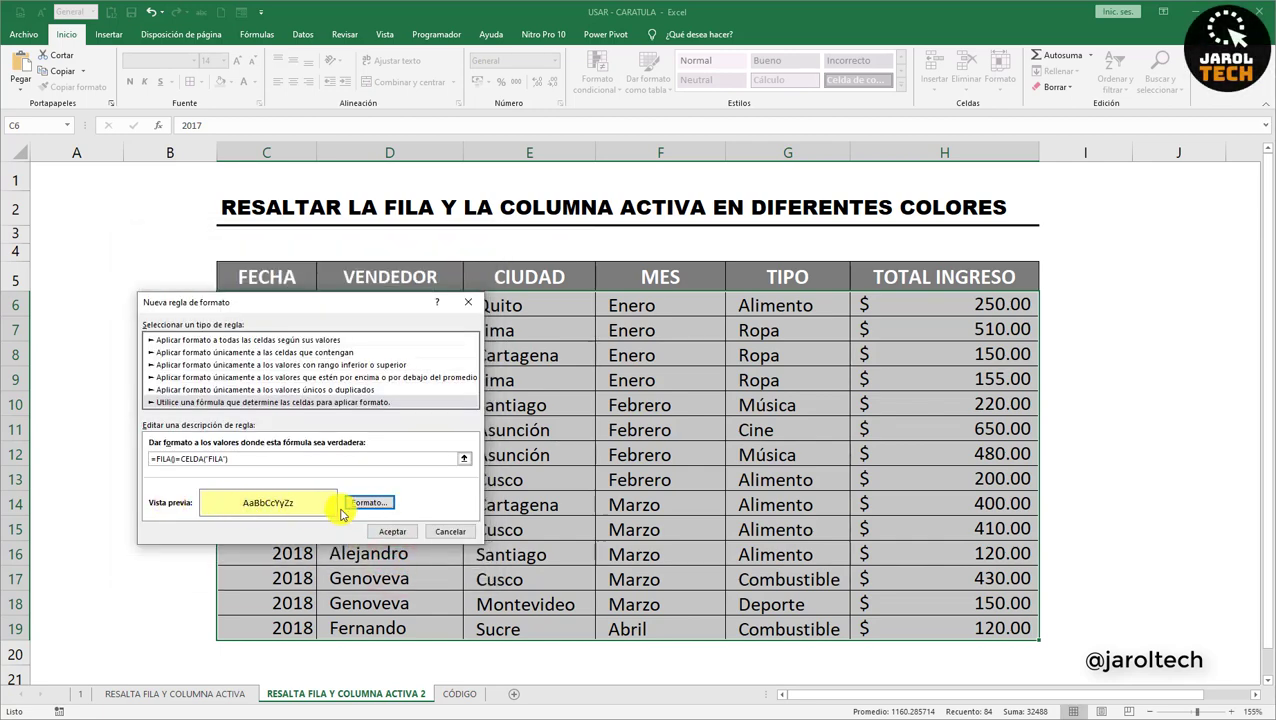
{"action": "left_click", "coordinate": [390, 532]}
{"action": "left_click", "coordinate": [372, 312]}
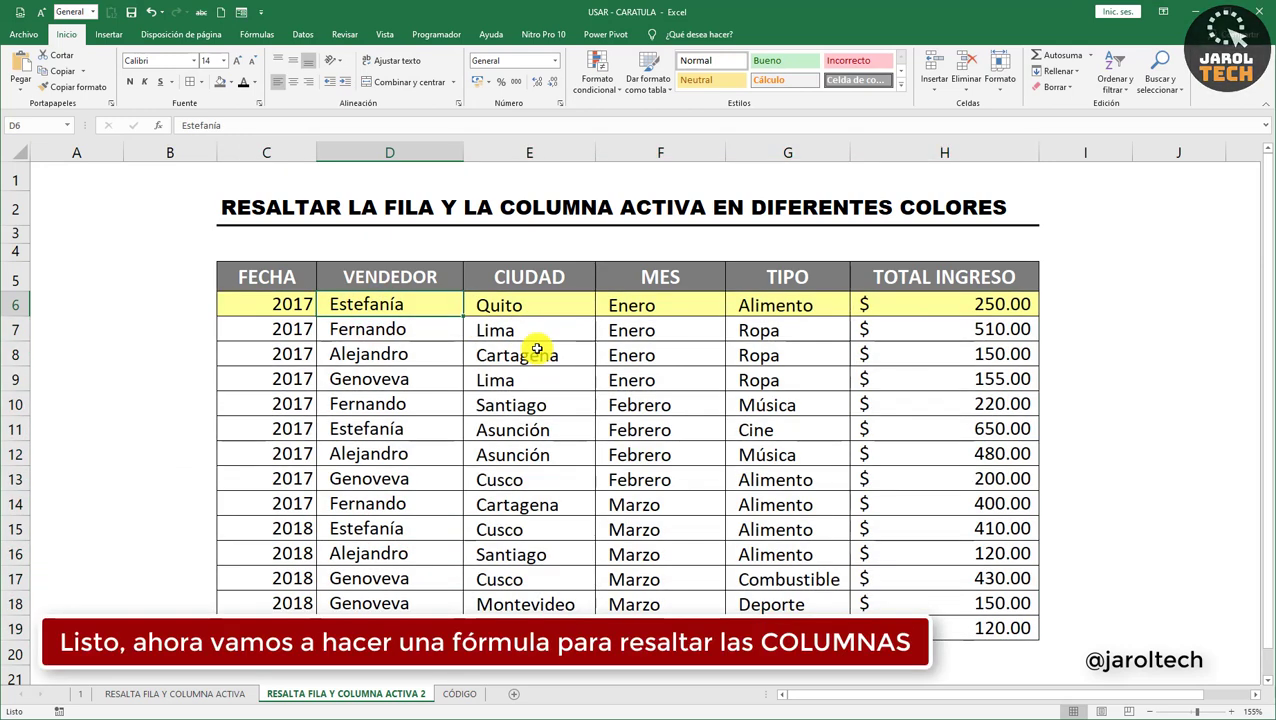
Create a second formula-based conditional formatting rule on C6:H19 with the formula =COLUMNA()=CELDA("COLUMNA").
{"action": "left_click", "coordinate": [294, 304]}
{"action": "left_click_drag", "start_coordinate": [316, 311], "coordinate": [906, 628]}
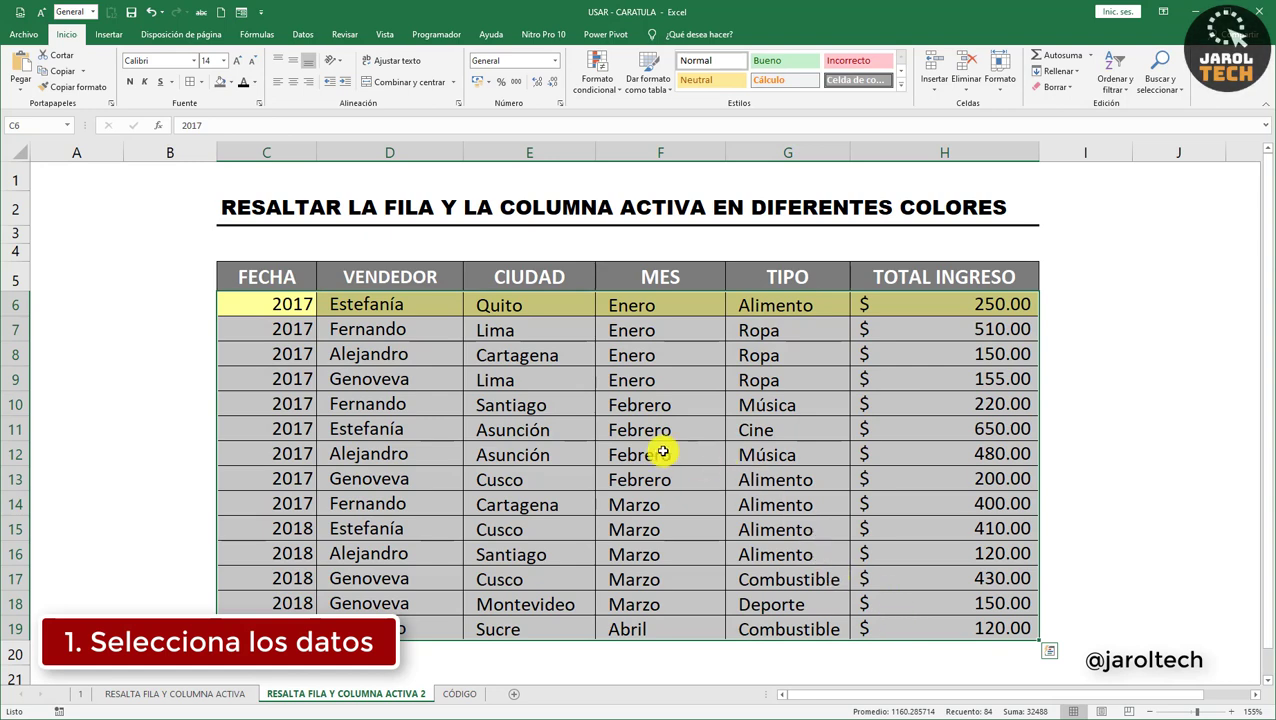
{"action": "left_click", "coordinate": [597, 84]}
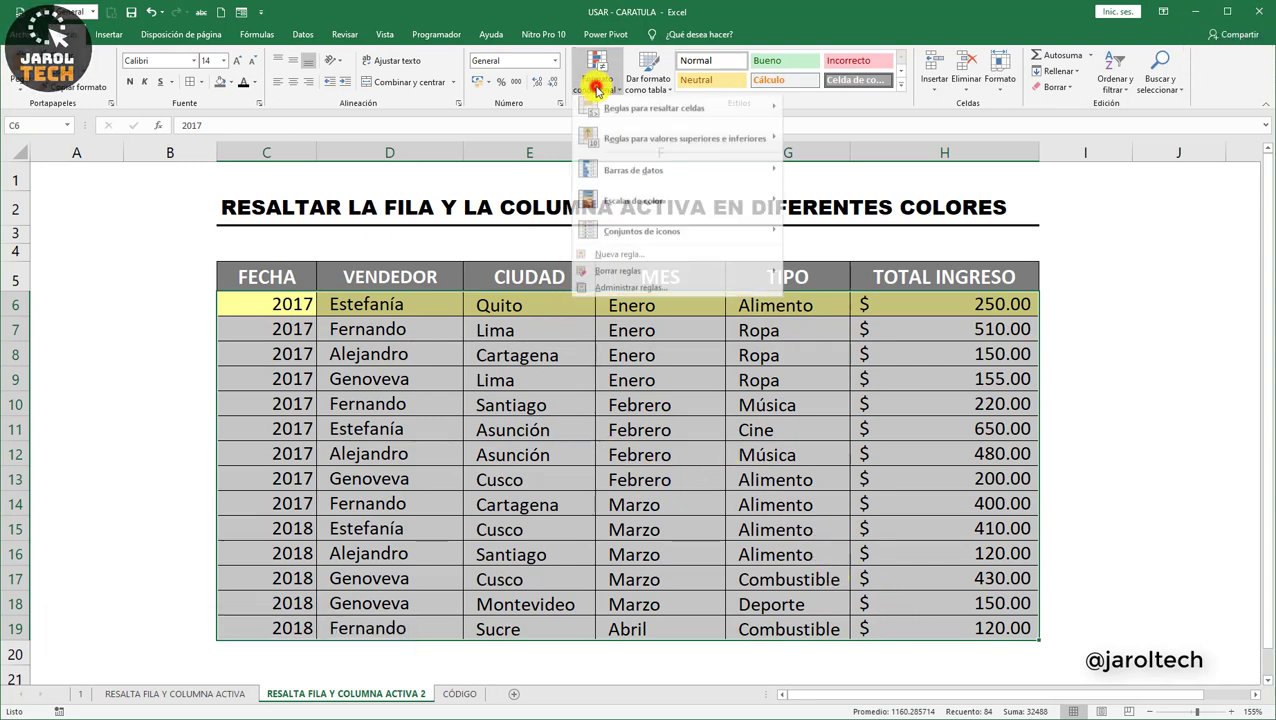
{"action": "left_click", "coordinate": [619, 260]}
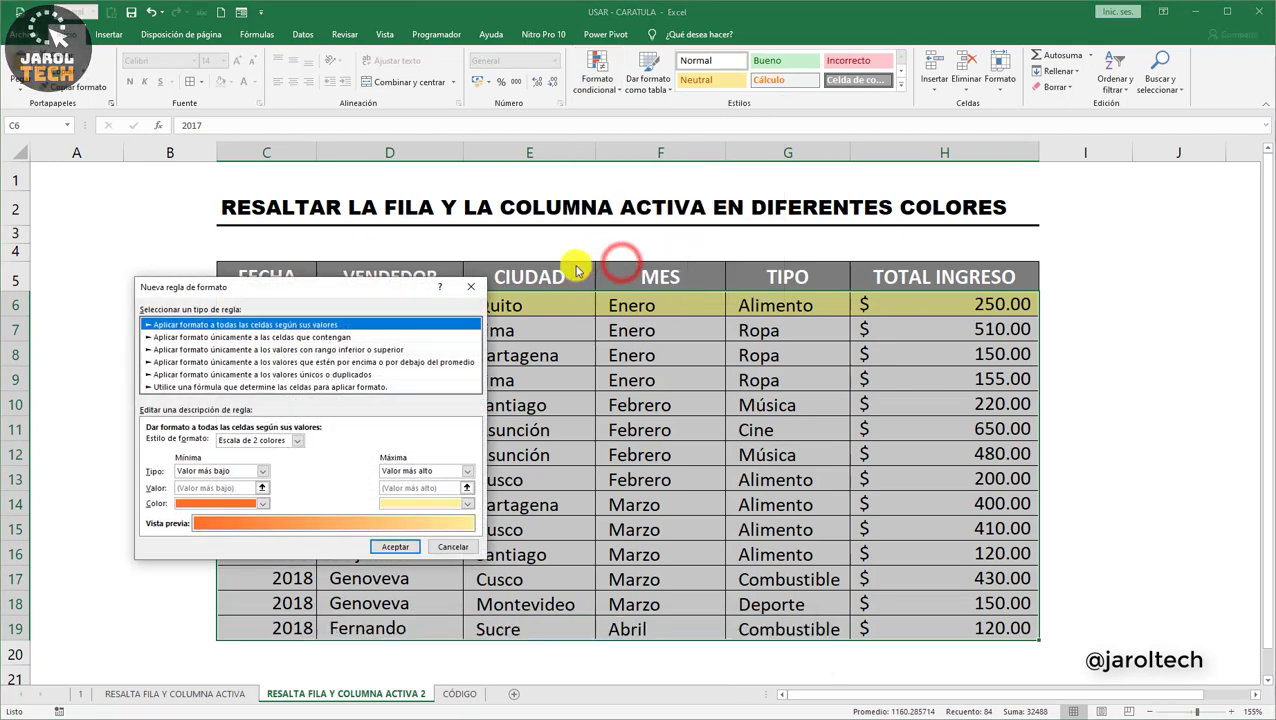
{"action": "left_click", "coordinate": [381, 388]}
{"action": "left_click", "coordinate": [335, 444]}
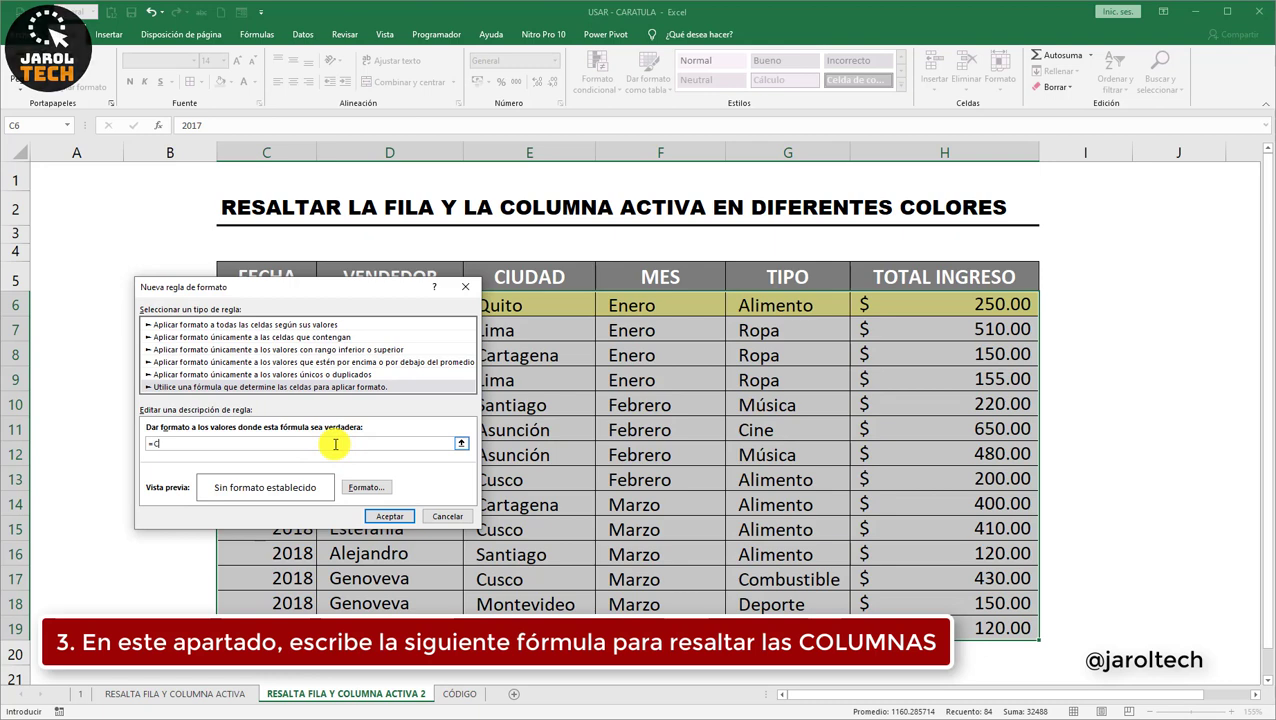
{"action": "type", "text": "=COLUMNA"}
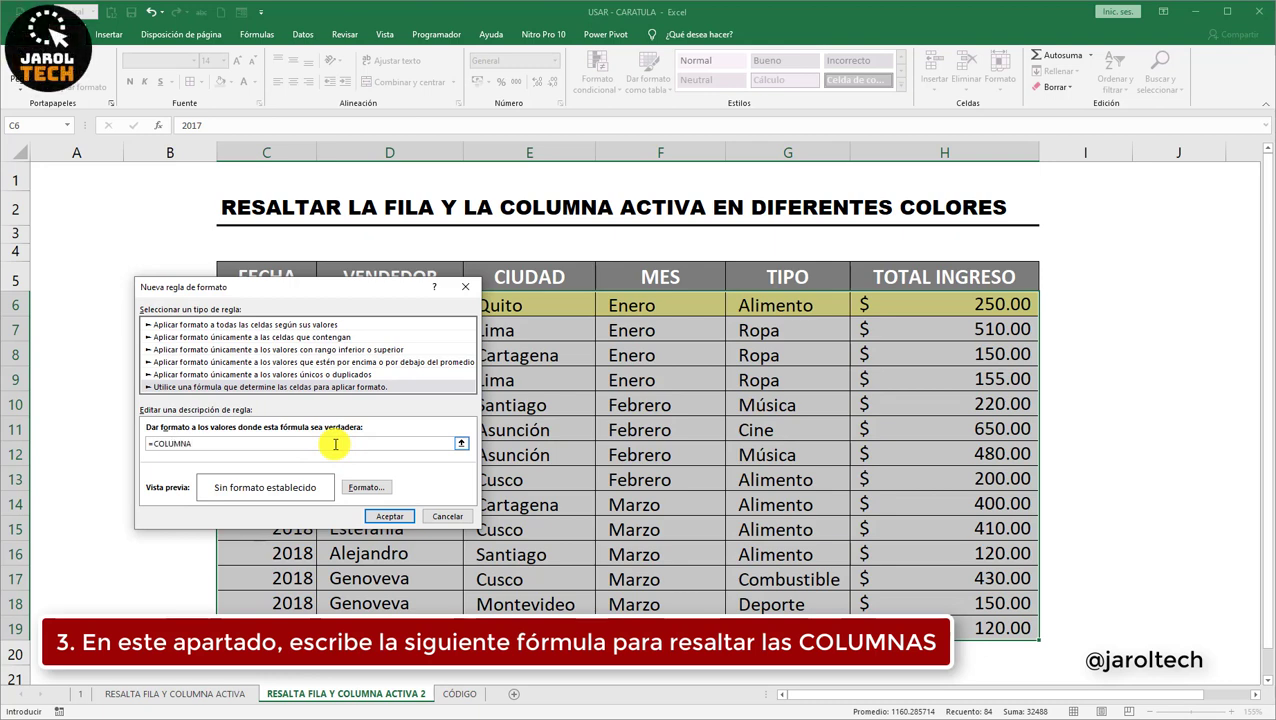
{"action": "type", "text": "()=CELDA(\"COLUMNA"}
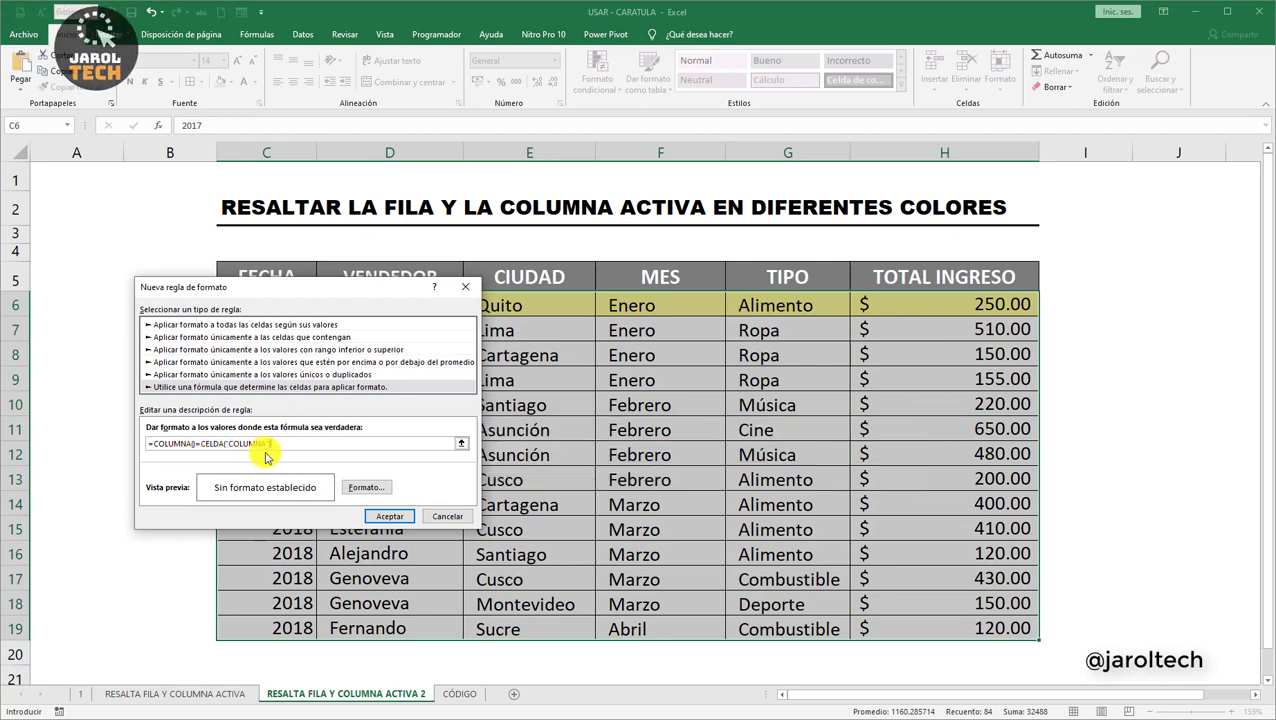
Give the column rule a custom light green fill, apply it to the table, and select cell E11.
{"action": "left_click", "coordinate": [365, 488]}
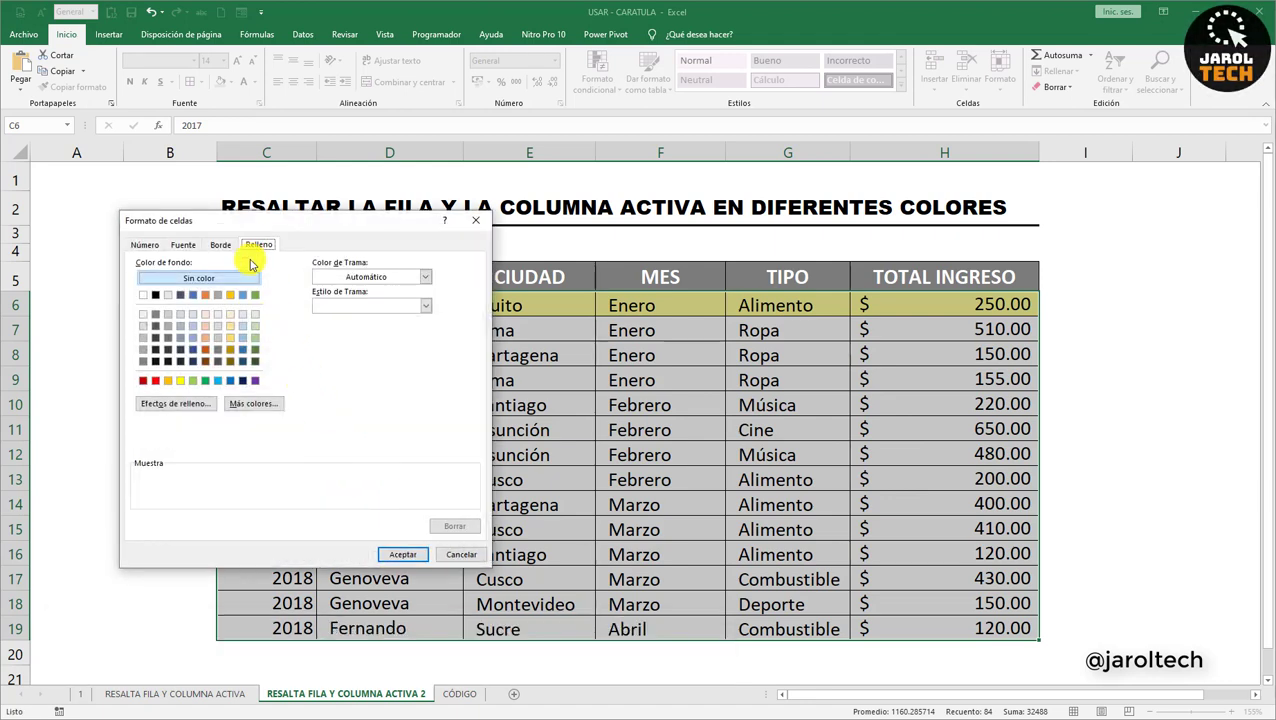
{"action": "left_click", "coordinate": [237, 406]}
{"action": "left_click", "coordinate": [222, 386]}
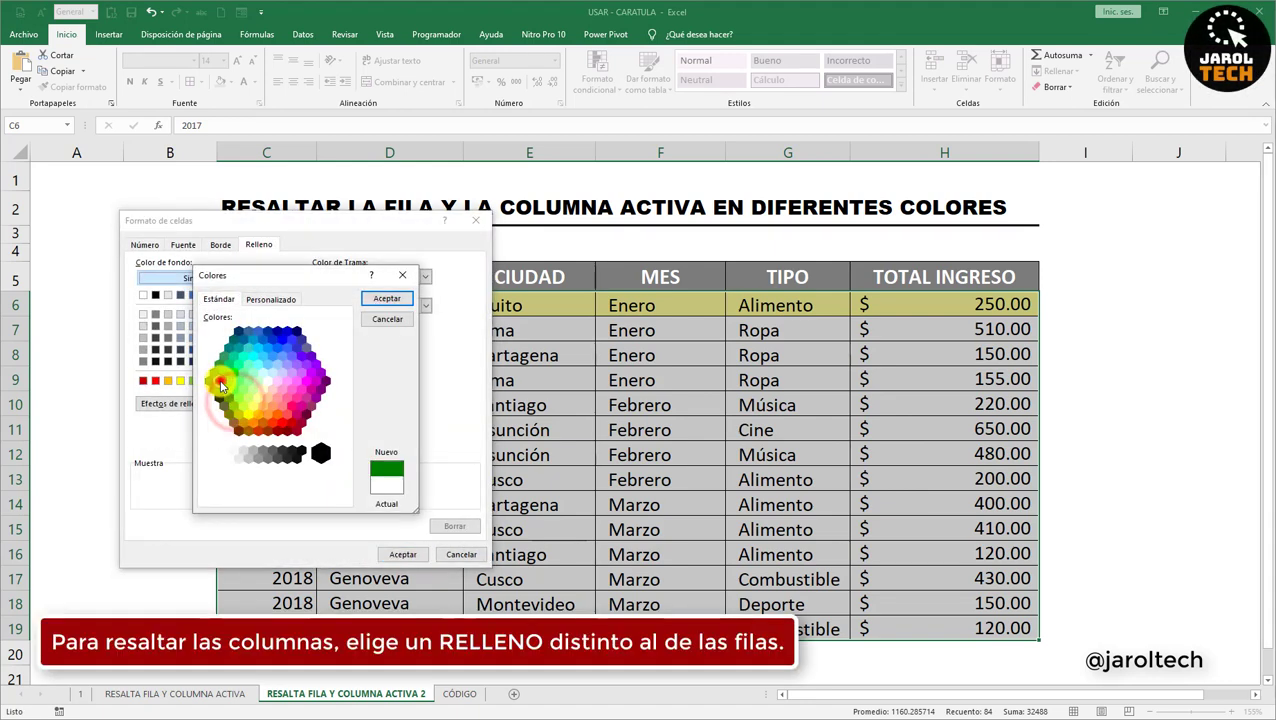
{"action": "left_click", "coordinate": [271, 300]}
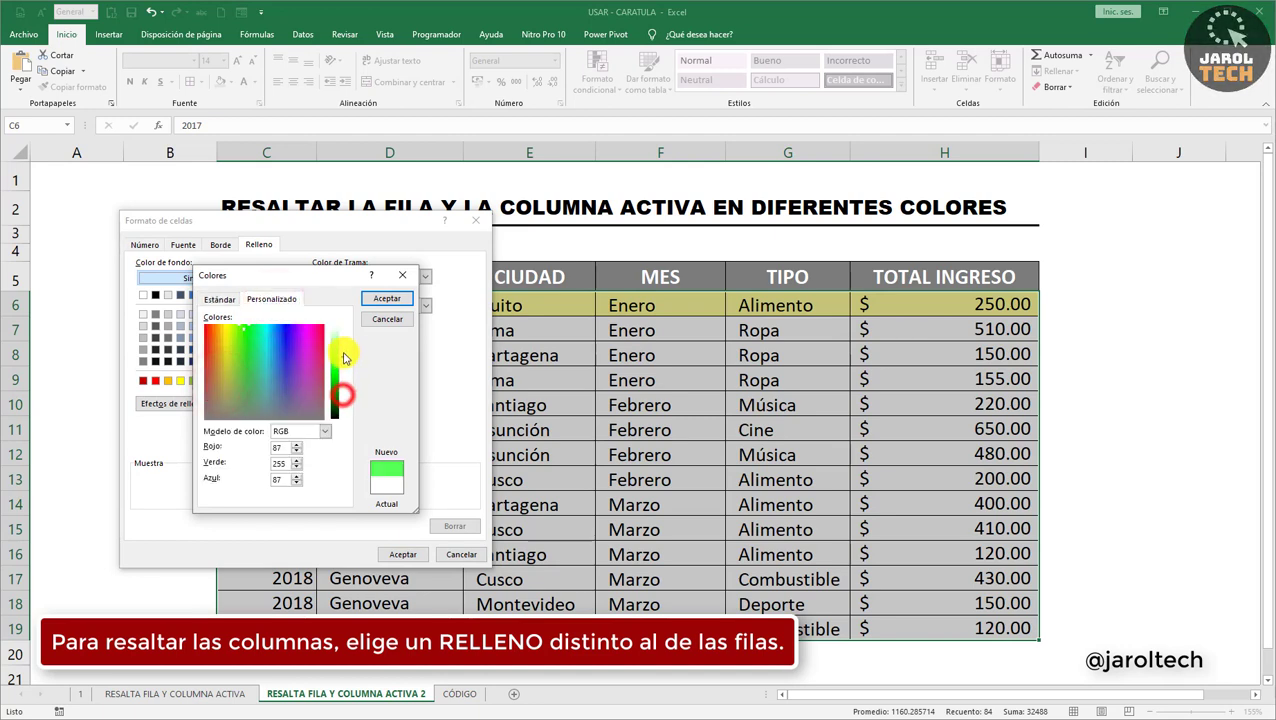
{"action": "left_click", "coordinate": [383, 299]}
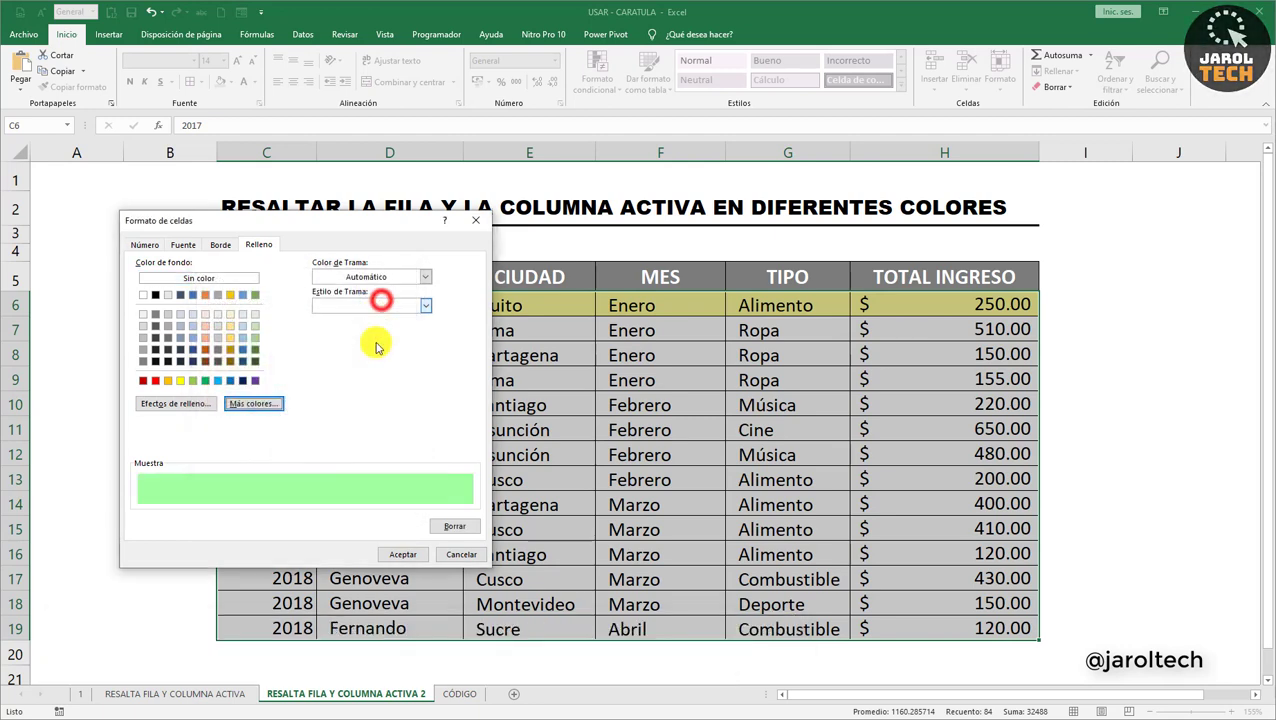
{"action": "left_click", "coordinate": [403, 554]}
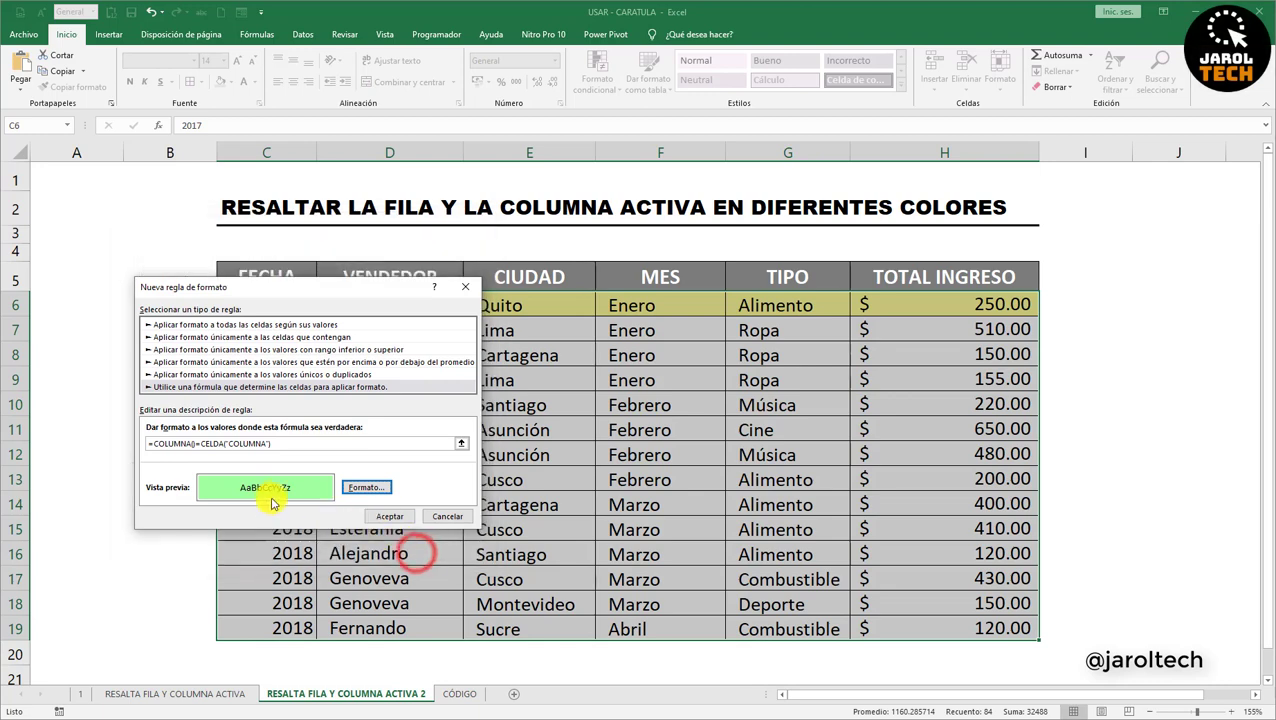
{"action": "left_click", "coordinate": [386, 517]}
{"action": "left_click", "coordinate": [485, 435]}
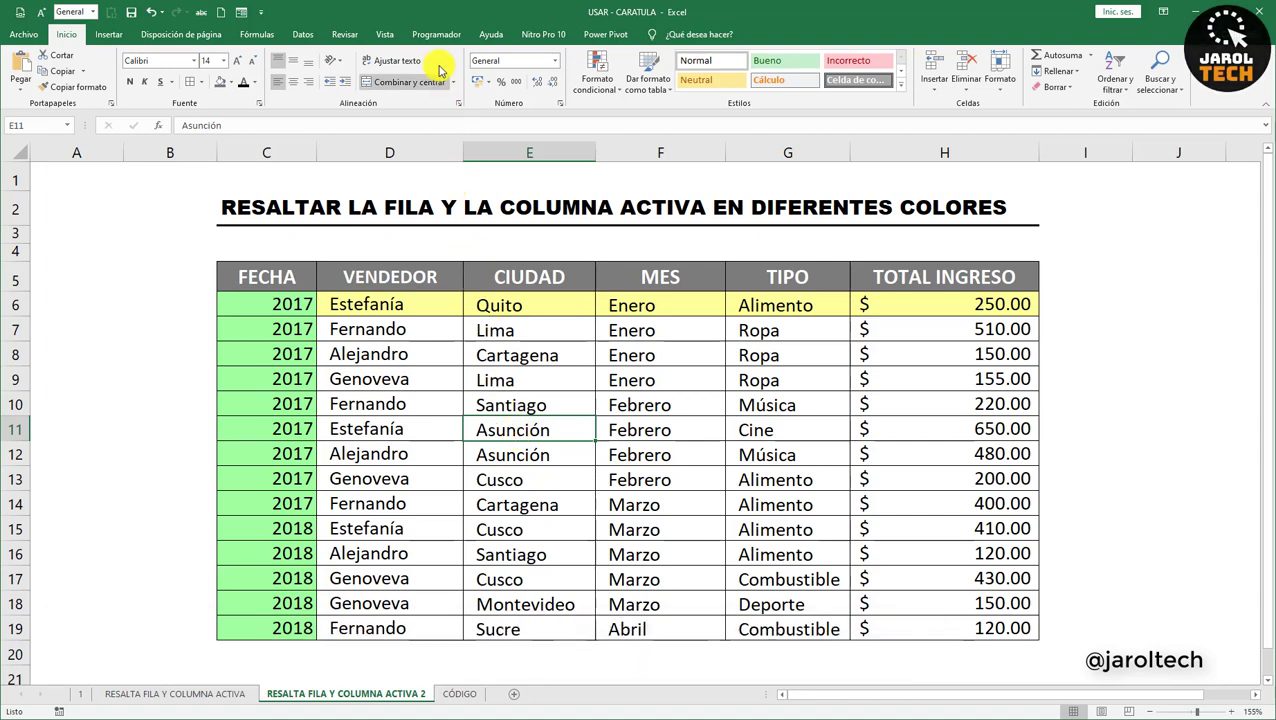
Open the Visual Basic editor and show the code window for Hoja5 (RESALTA FILA Y COLUMNA ACTIVA 2).
{"action": "left_click", "coordinate": [432, 35]}
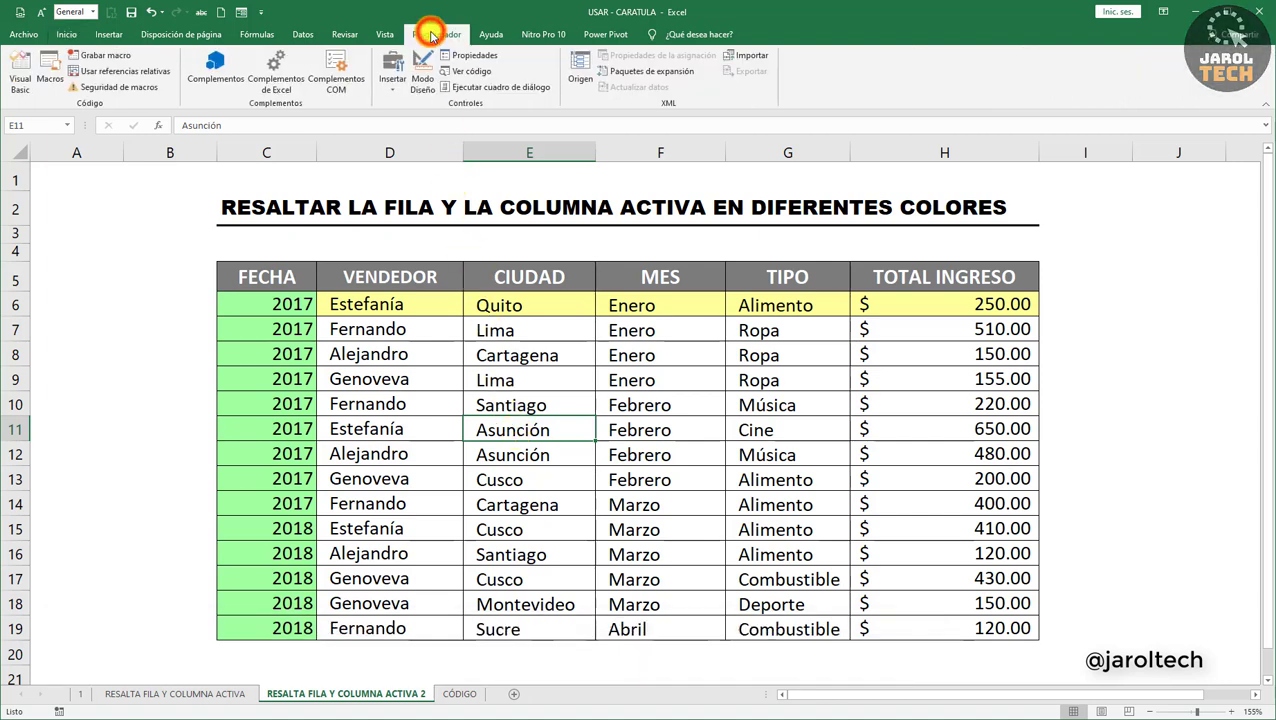
{"action": "left_click", "coordinate": [24, 75]}
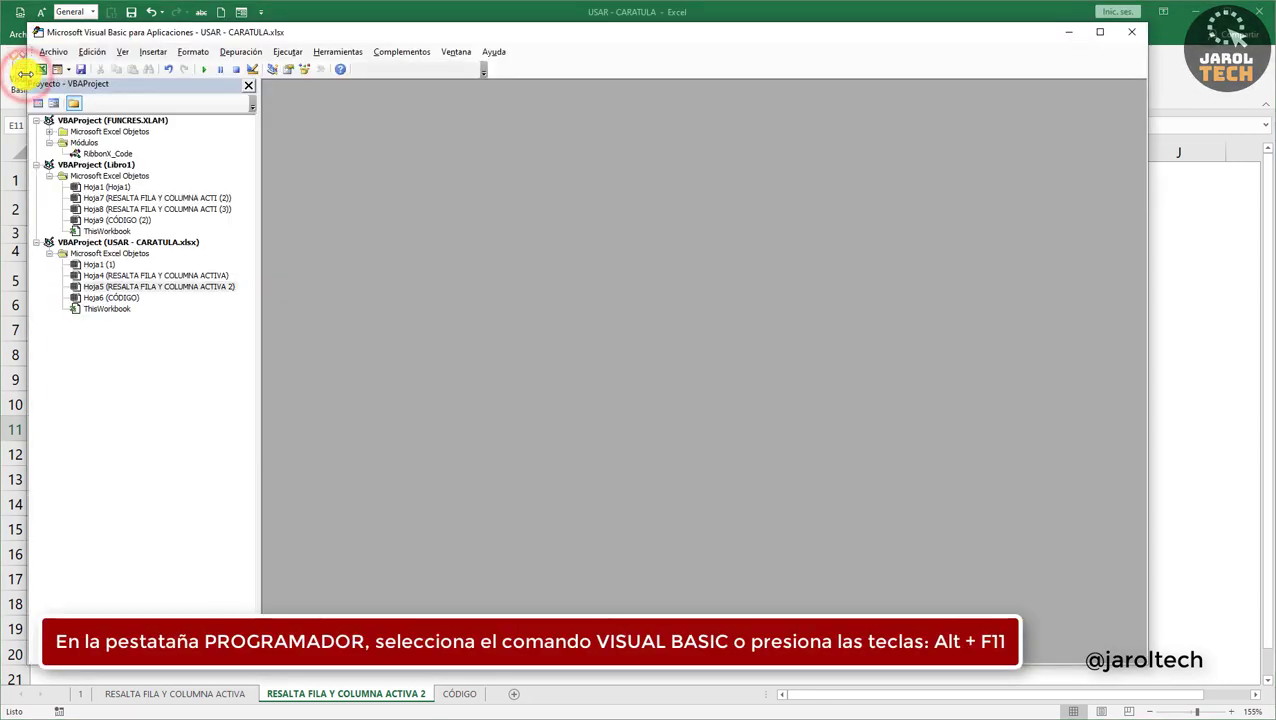
{"action": "left_click", "coordinate": [145, 287]}
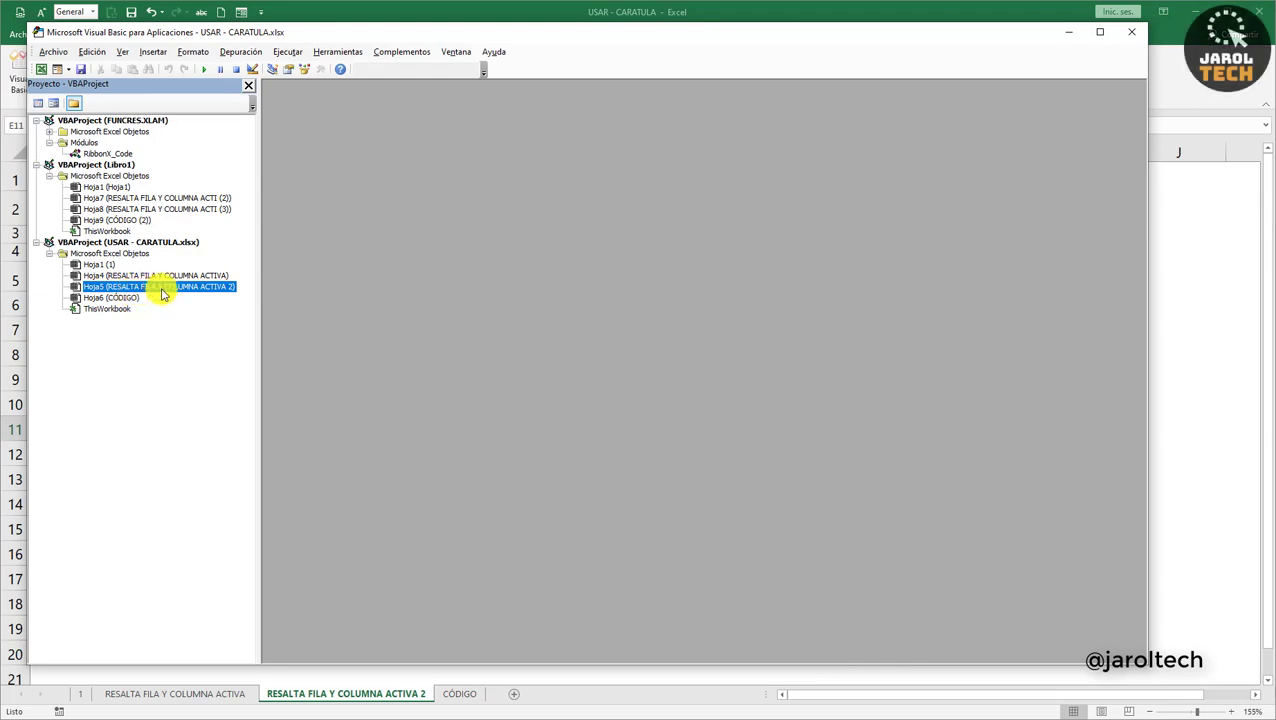
{"action": "left_click", "coordinate": [38, 103]}
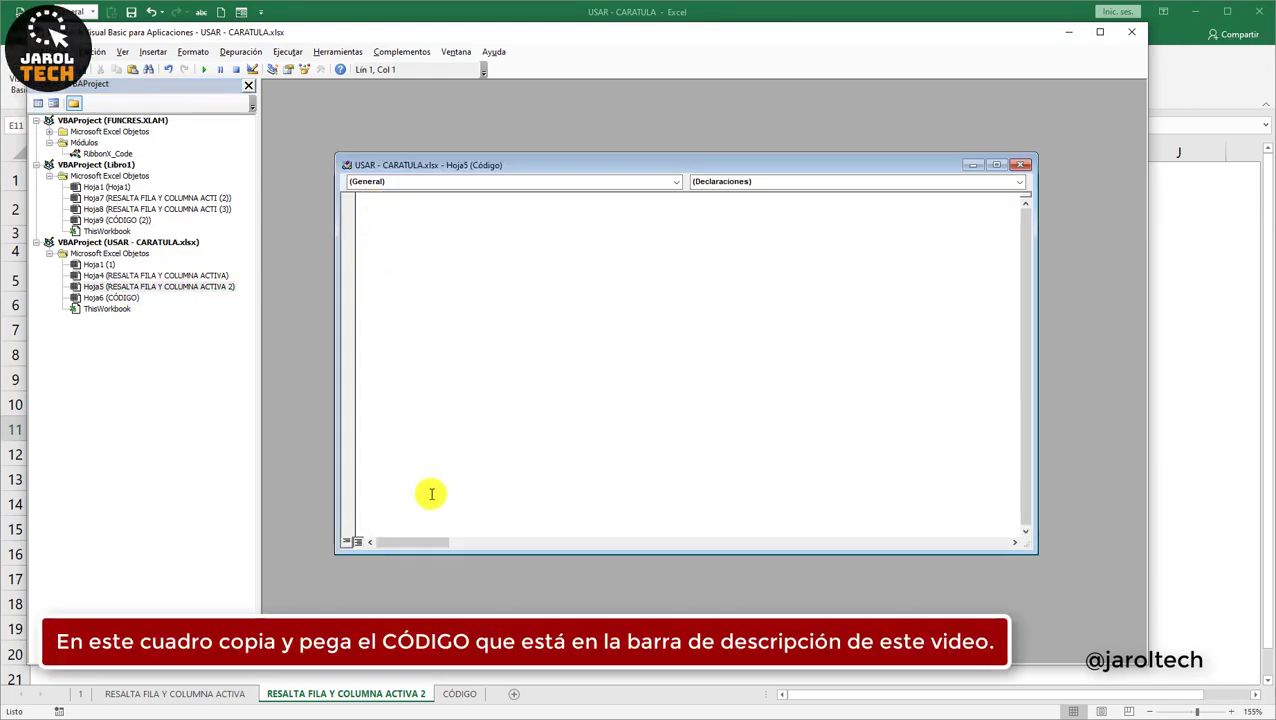
Copy the entire Worksheet_SelectionChange code from cell B2 of the CÓDIGO sheet.
{"action": "left_click", "coordinate": [458, 697]}
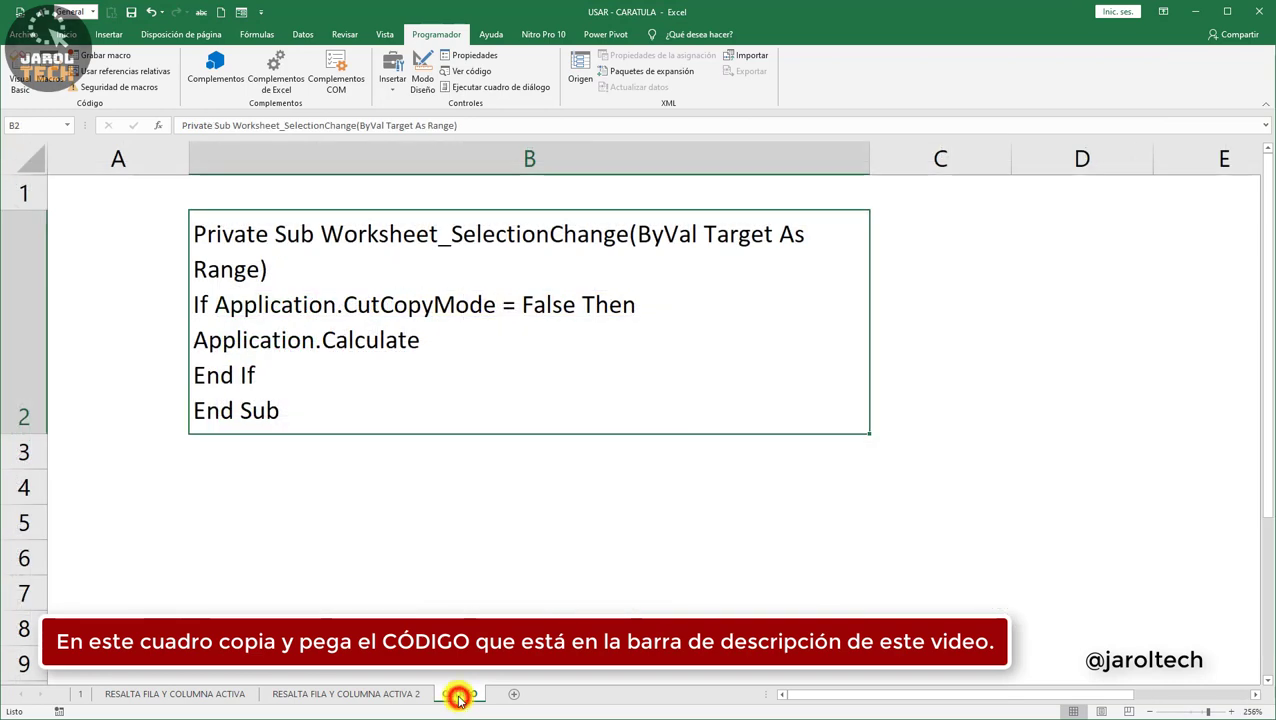
{"action": "double_click", "coordinate": [300, 412]}
{"action": "left_click_drag", "start_coordinate": [300, 412], "coordinate": [196, 236]}
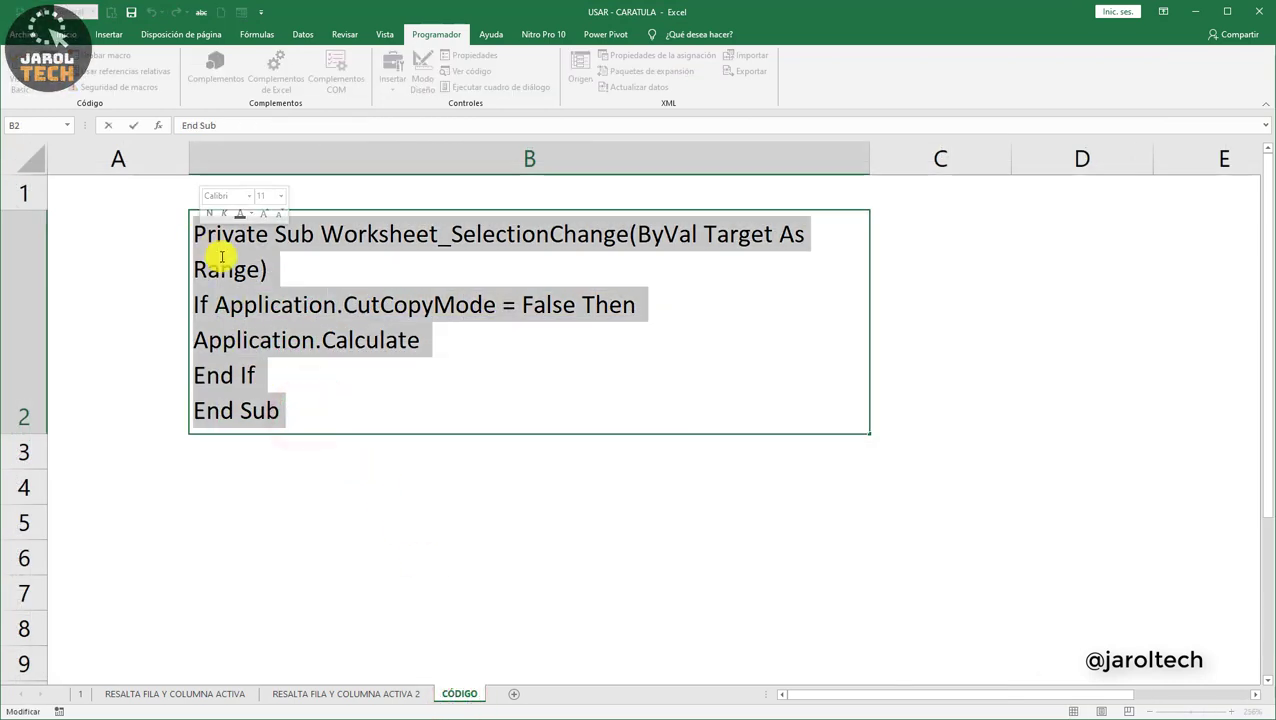
{"action": "right_click", "coordinate": [224, 262]}
{"action": "left_click", "coordinate": [249, 284]}
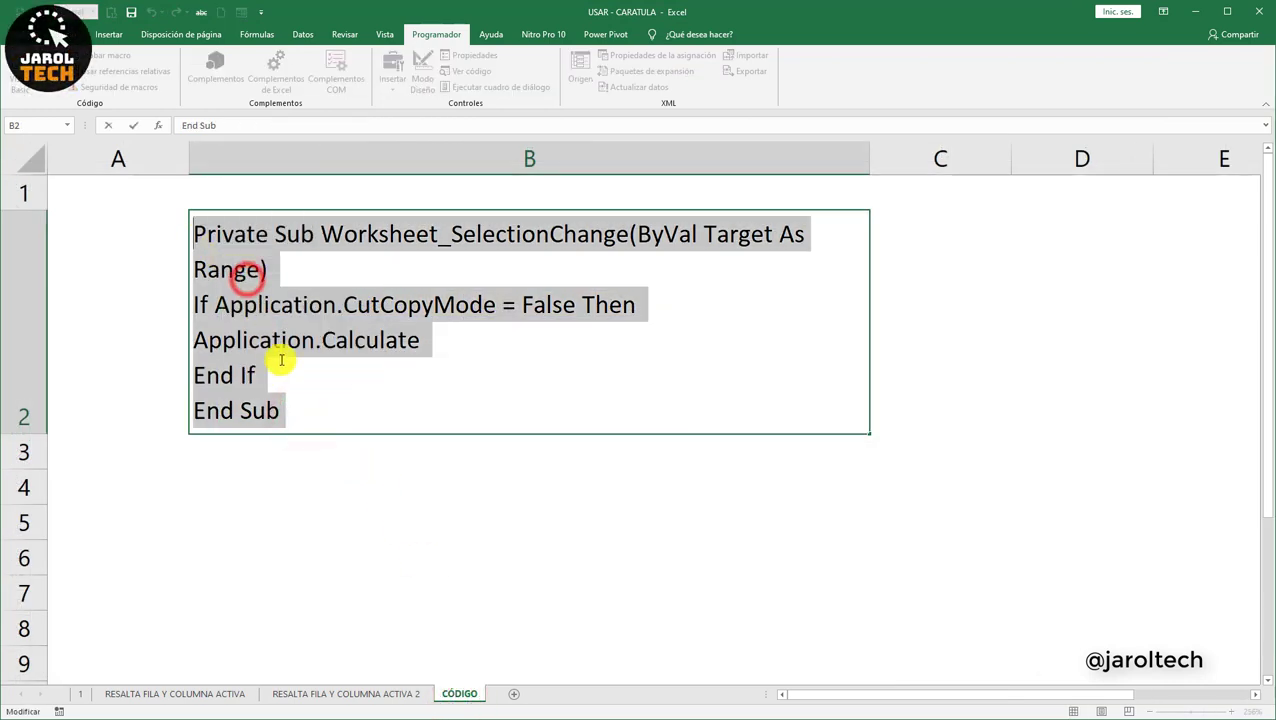
Return to the RESALTA FILA Y COLUMNA ACTIVA 2 sheet and paste the copied code into the empty Hoja5 code window.
{"action": "left_click", "coordinate": [370, 694]}
{"action": "mouse_move", "coordinate": [425, 712]}
{"action": "left_click", "coordinate": [541, 678]}
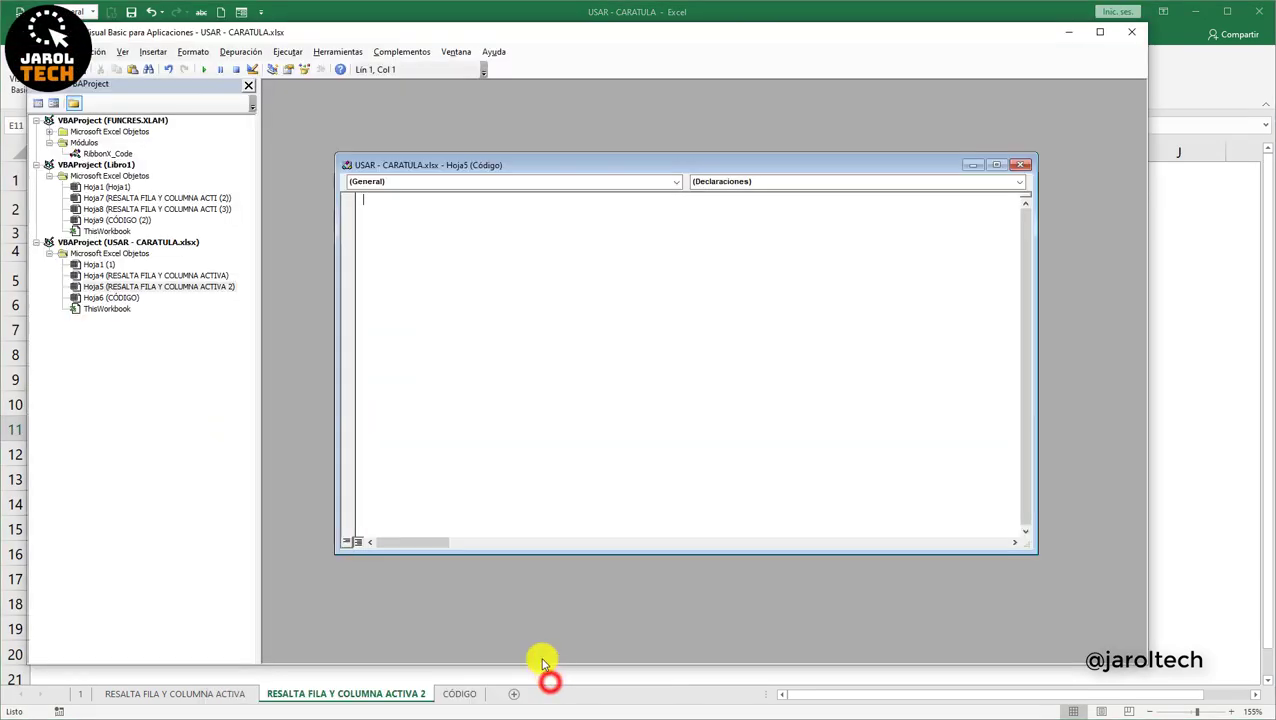
{"action": "right_click", "coordinate": [381, 205]}
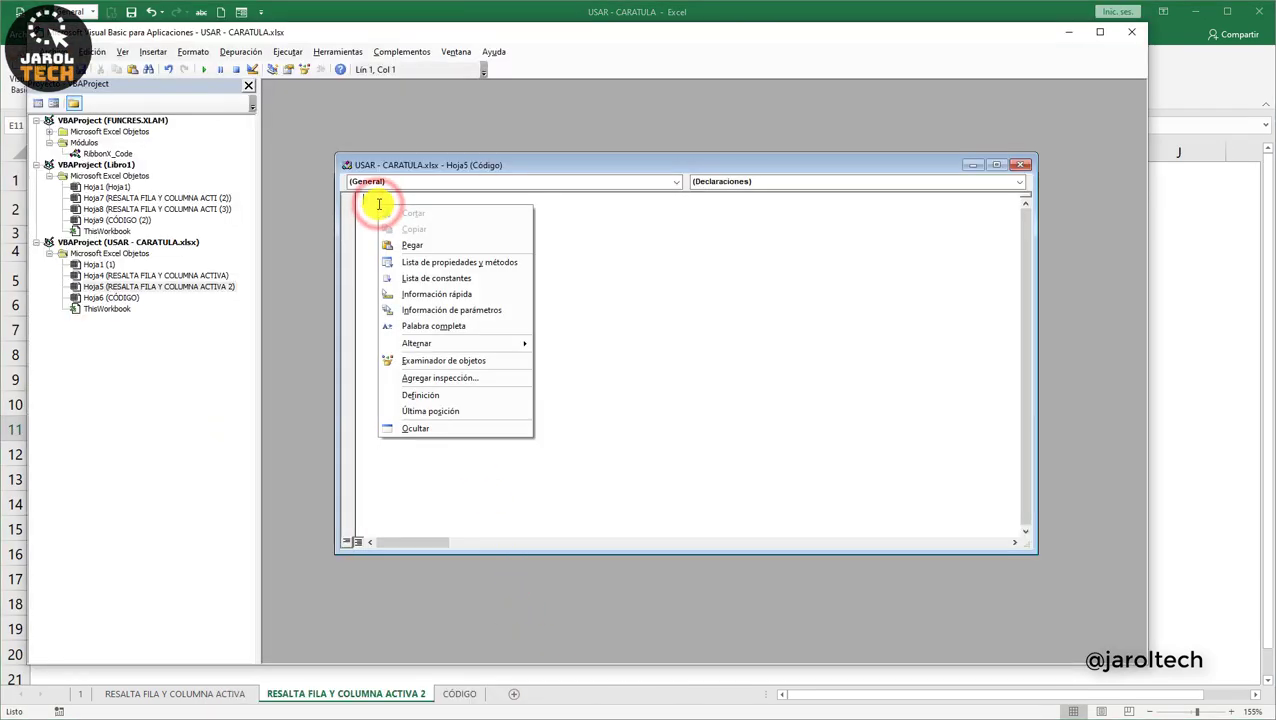
{"action": "left_click", "coordinate": [384, 243]}
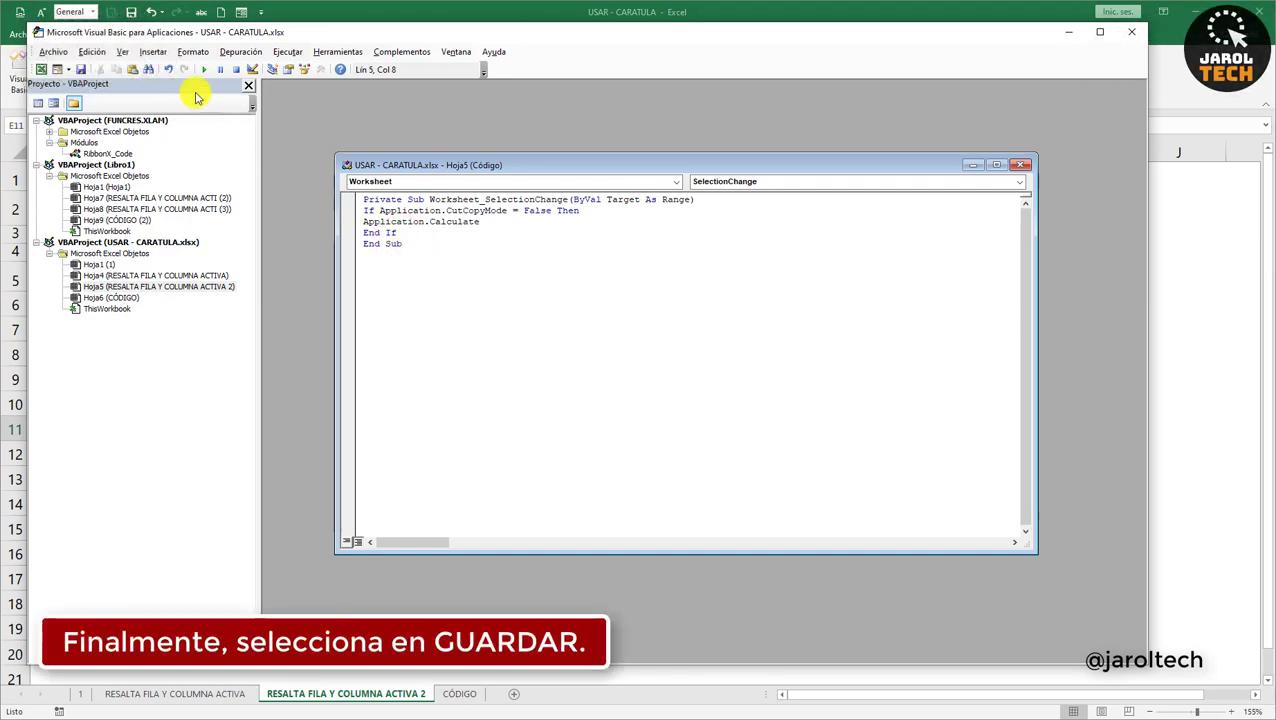
Save the workbook as macro-free, then close the Hoja5 code window and the Visual Basic editor.
{"action": "left_click", "coordinate": [81, 70]}
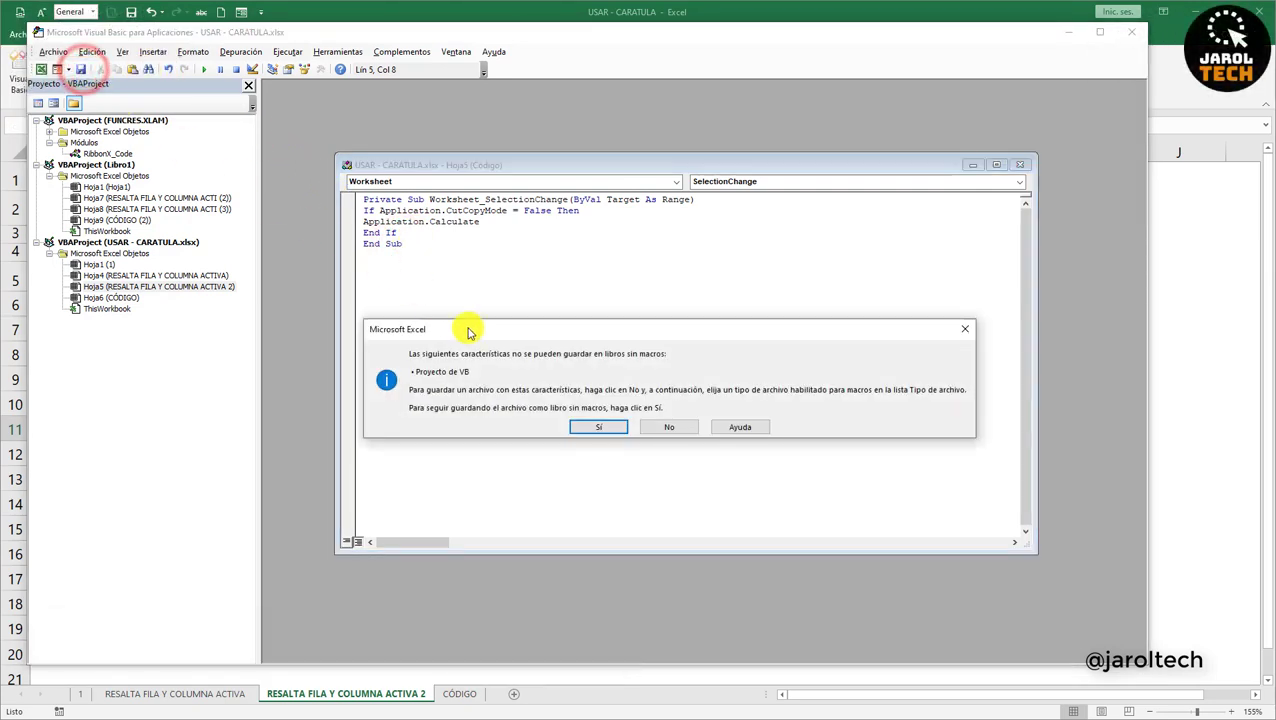
{"action": "left_click", "coordinate": [596, 428]}
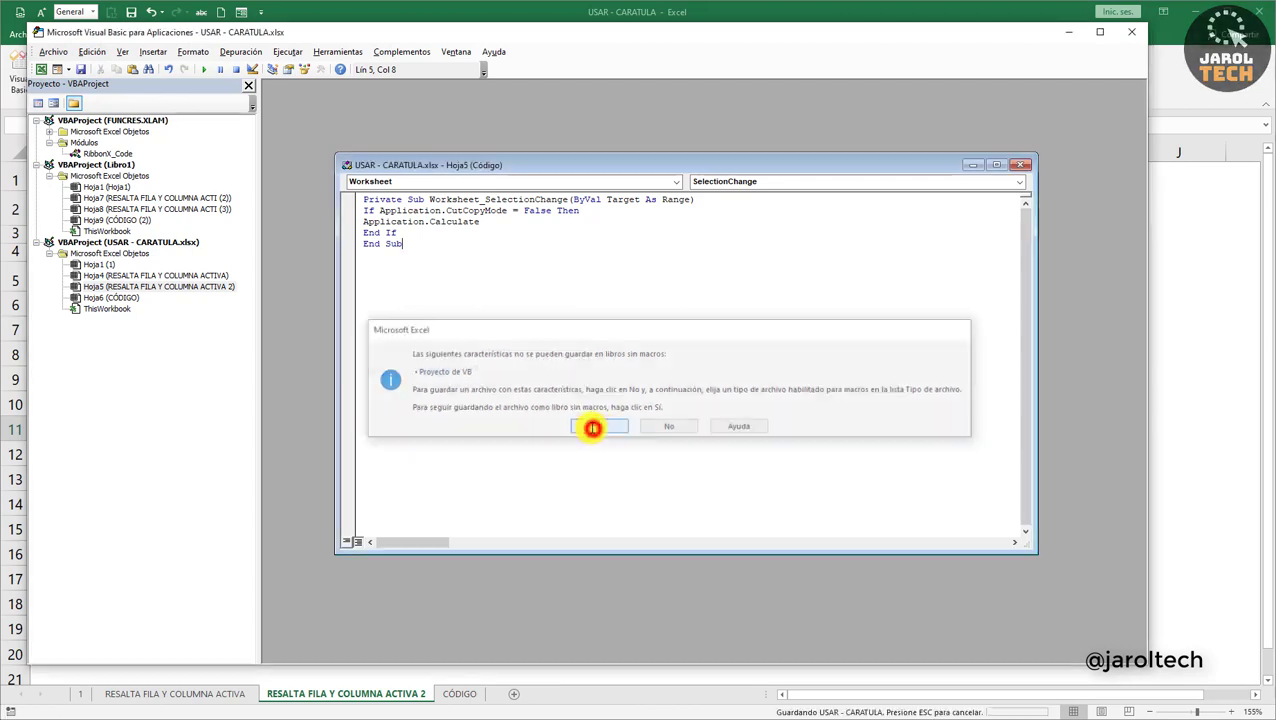
{"action": "left_click", "coordinate": [1018, 167]}
{"action": "left_click", "coordinate": [1139, 33]}
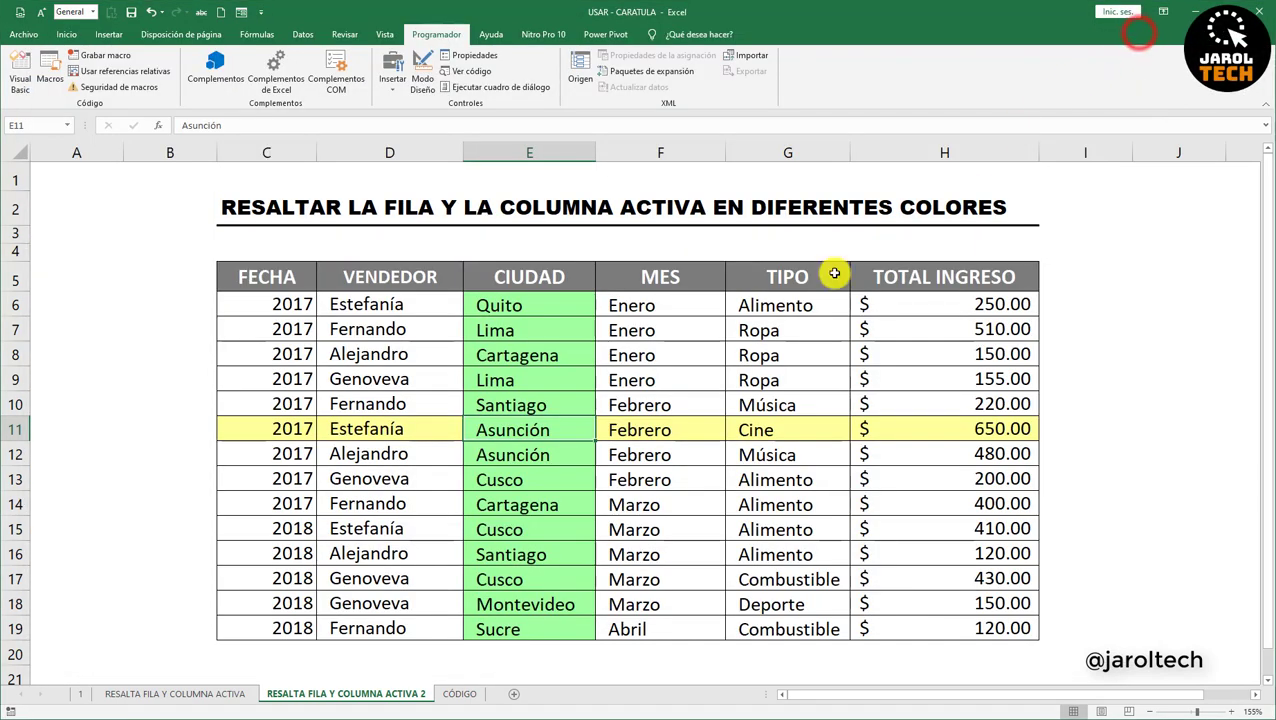
Test the row and column highlighting by selecting table cells such as F10, E11, D14, C19, H6, G9 and F12.
{"action": "left_click", "coordinate": [678, 394]}
{"action": "left_click", "coordinate": [527, 424]}
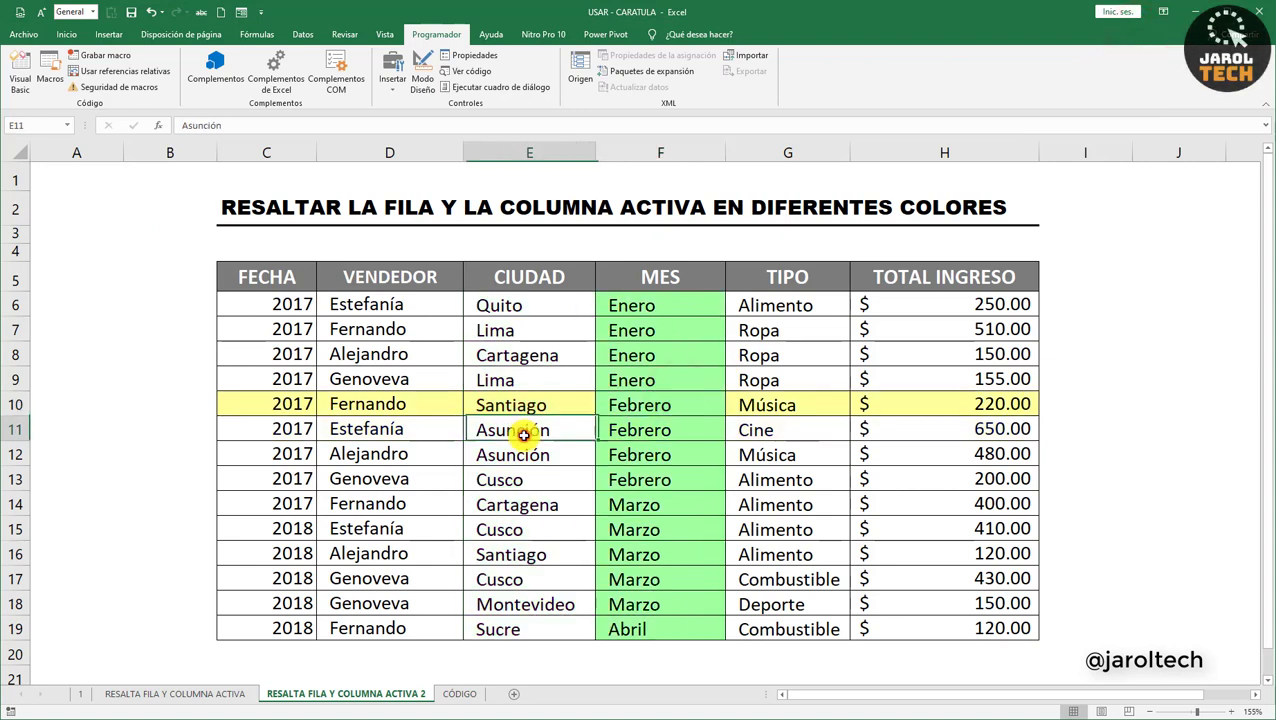
{"action": "left_click", "coordinate": [360, 505]}
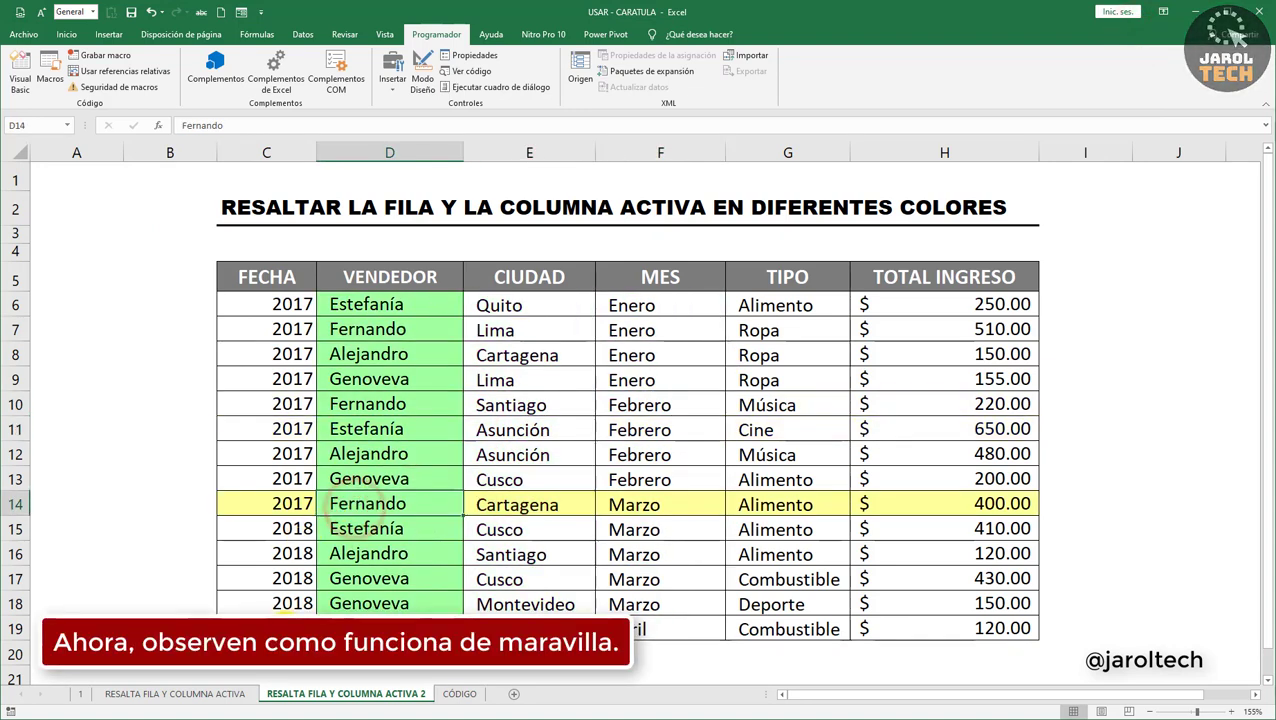
{"action": "left_click", "coordinate": [285, 628]}
{"action": "left_click", "coordinate": [944, 307]}
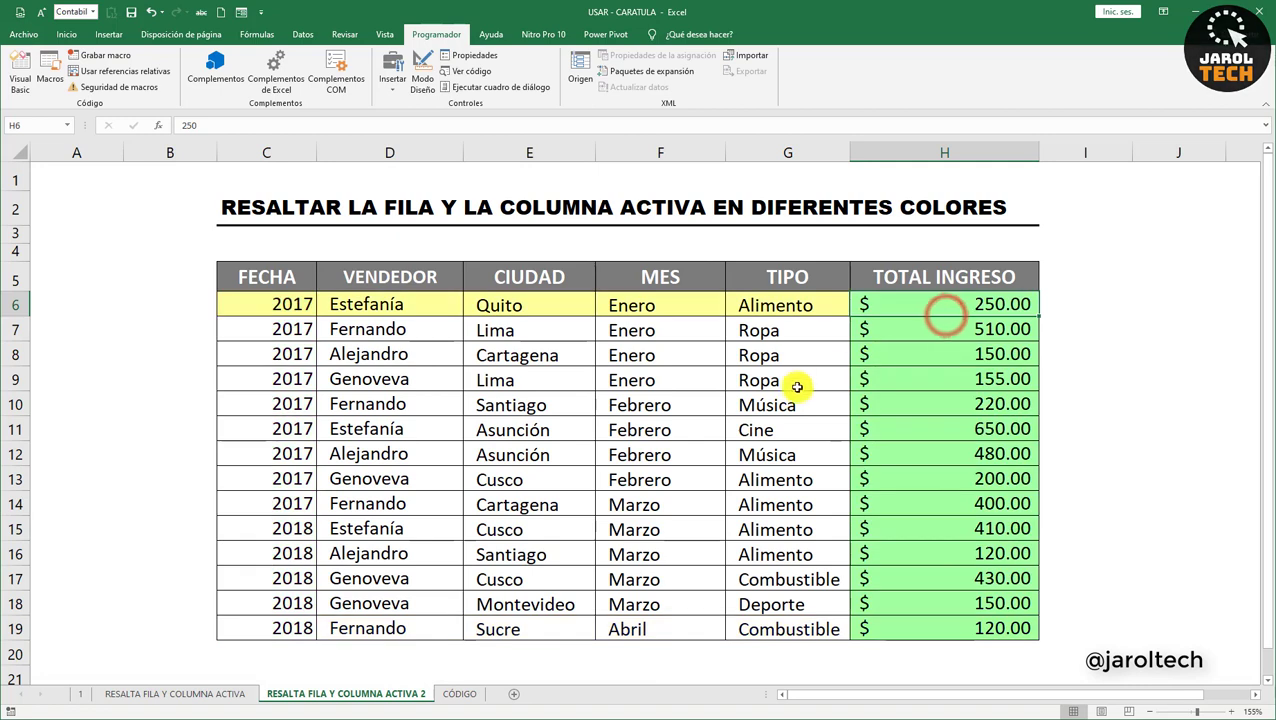
{"action": "left_click", "coordinate": [787, 380]}
{"action": "left_click", "coordinate": [642, 460]}
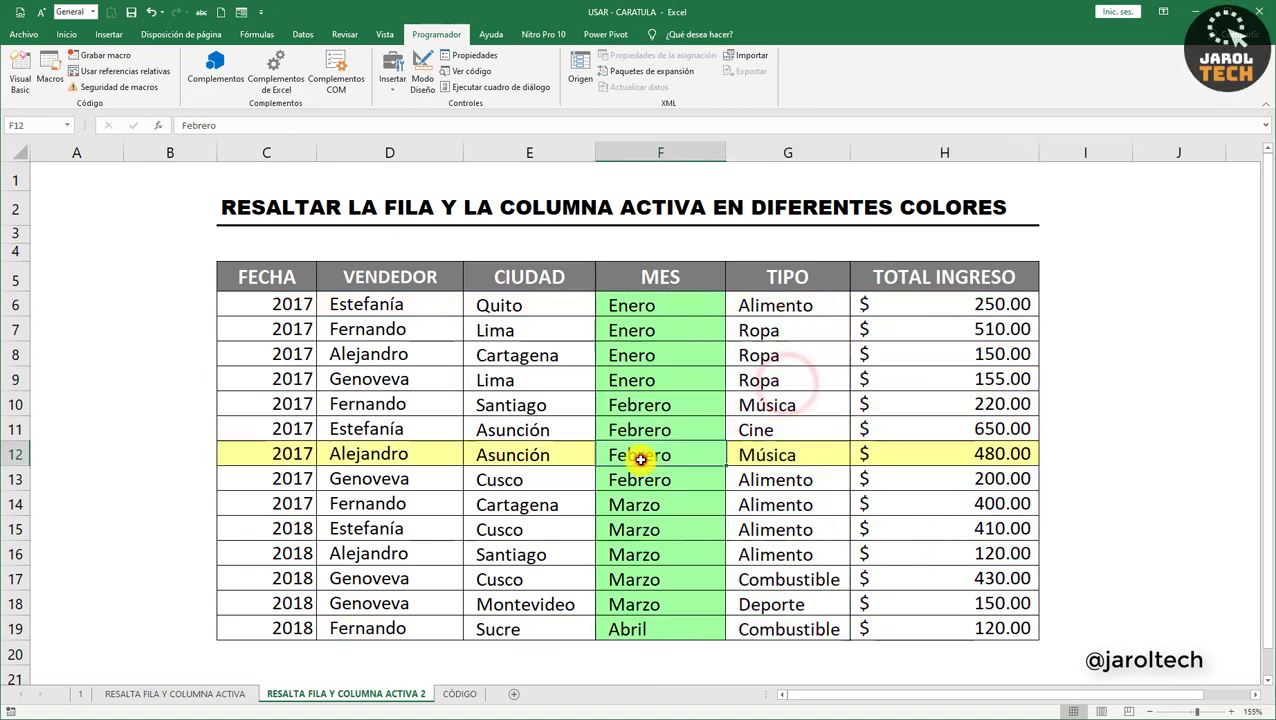
{"action": "left_click", "coordinate": [548, 431]}
{"action": "left_click", "coordinate": [655, 402]}
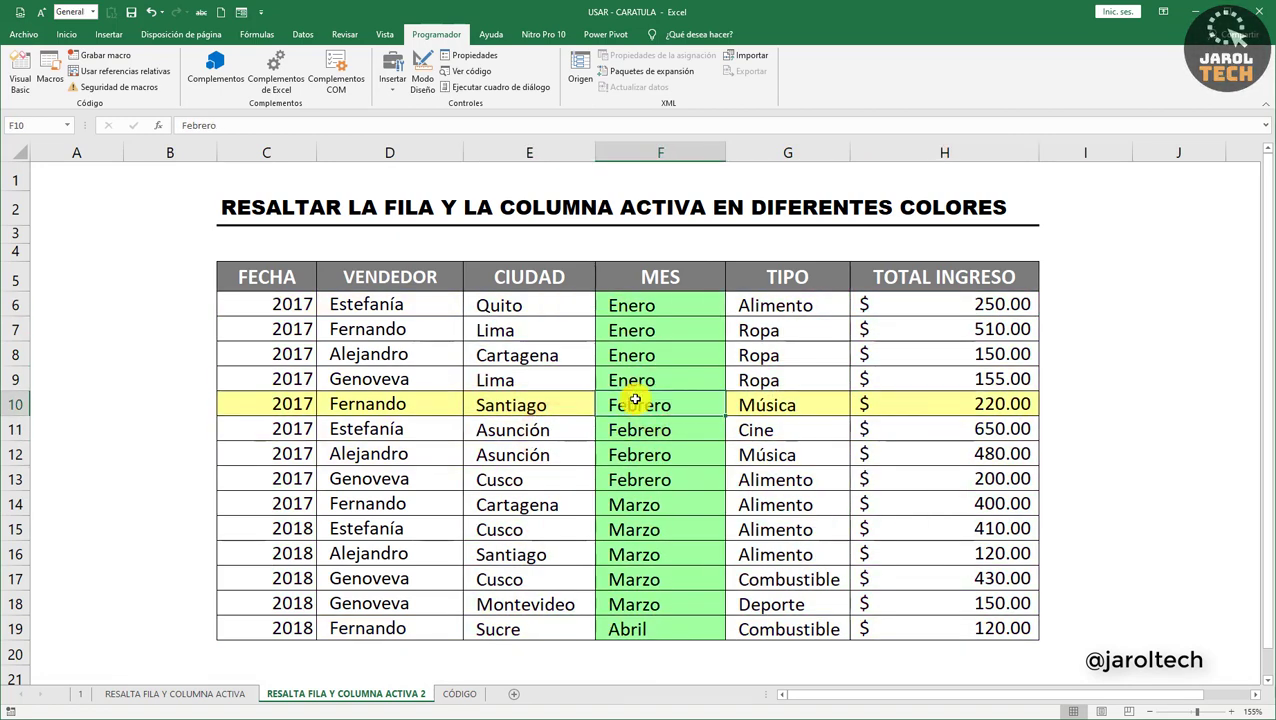
Review the ranges of both conditional formatting rules for C6:H19 in the rules manager, cancel without changes, and select cell E12.
{"action": "left_click_drag", "start_coordinate": [293, 305], "coordinate": [930, 616]}
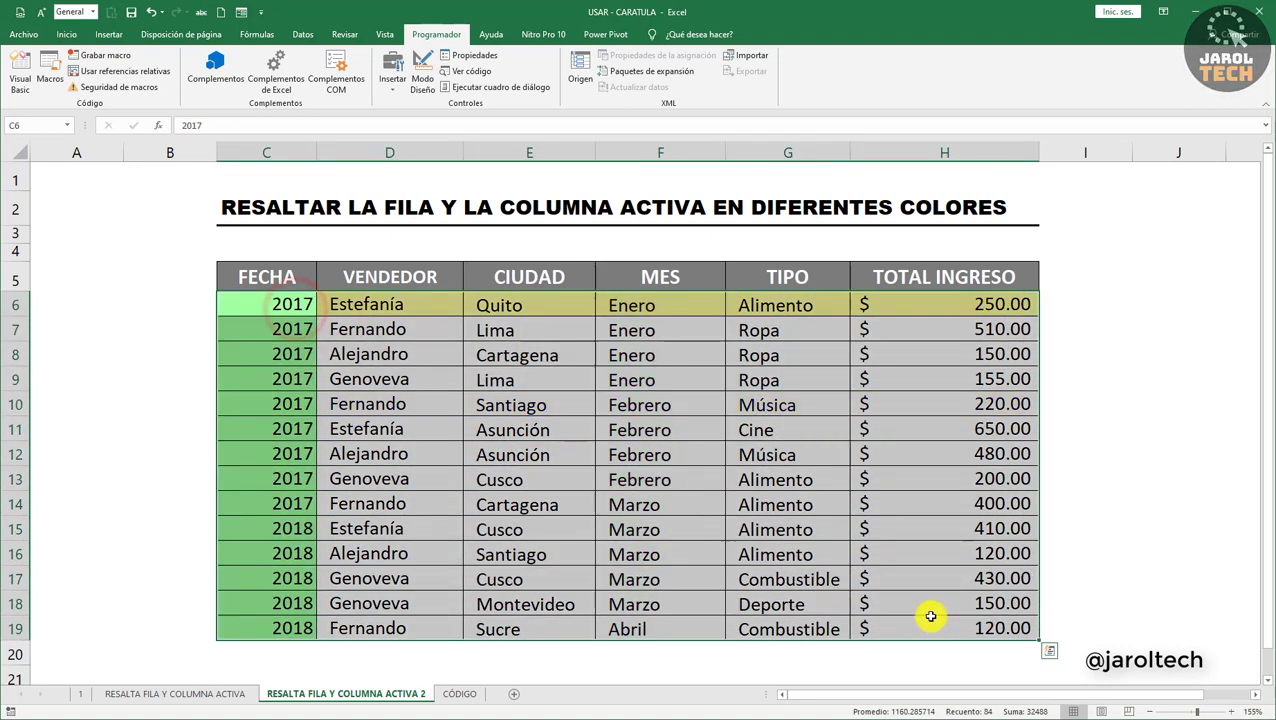
{"action": "left_click", "coordinate": [66, 34]}
{"action": "left_click", "coordinate": [596, 88]}
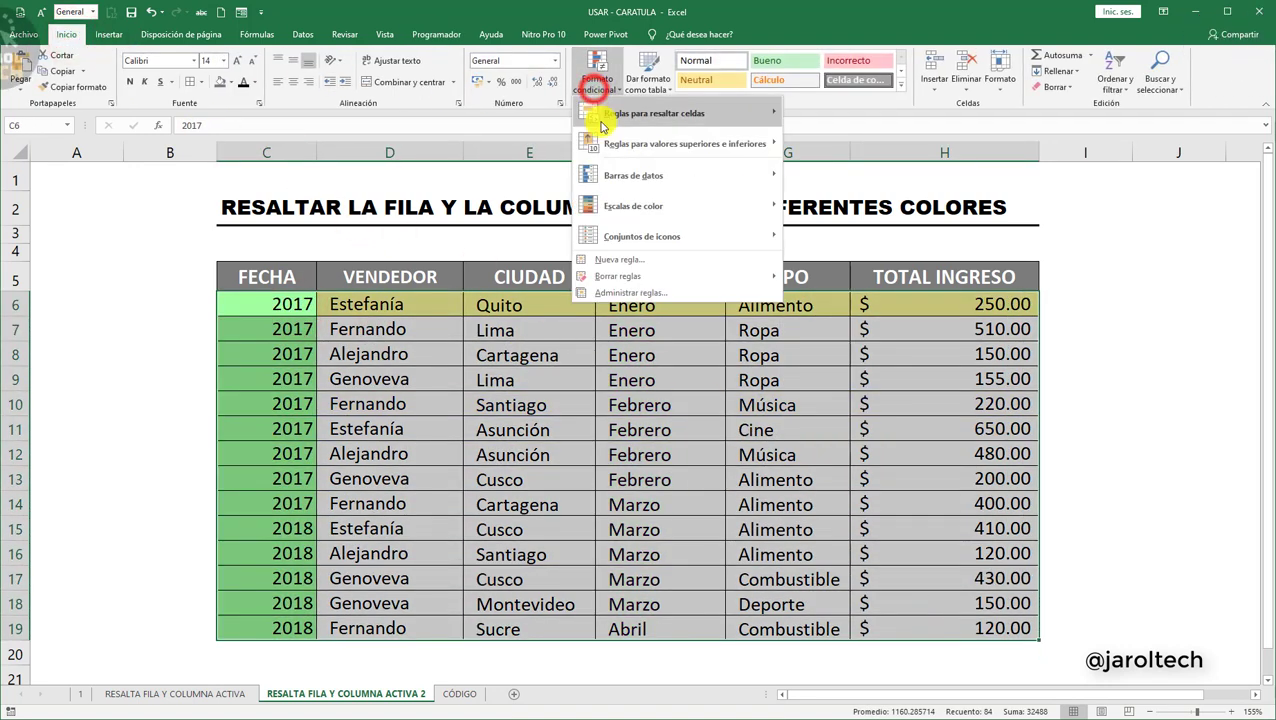
{"action": "left_click", "coordinate": [628, 294]}
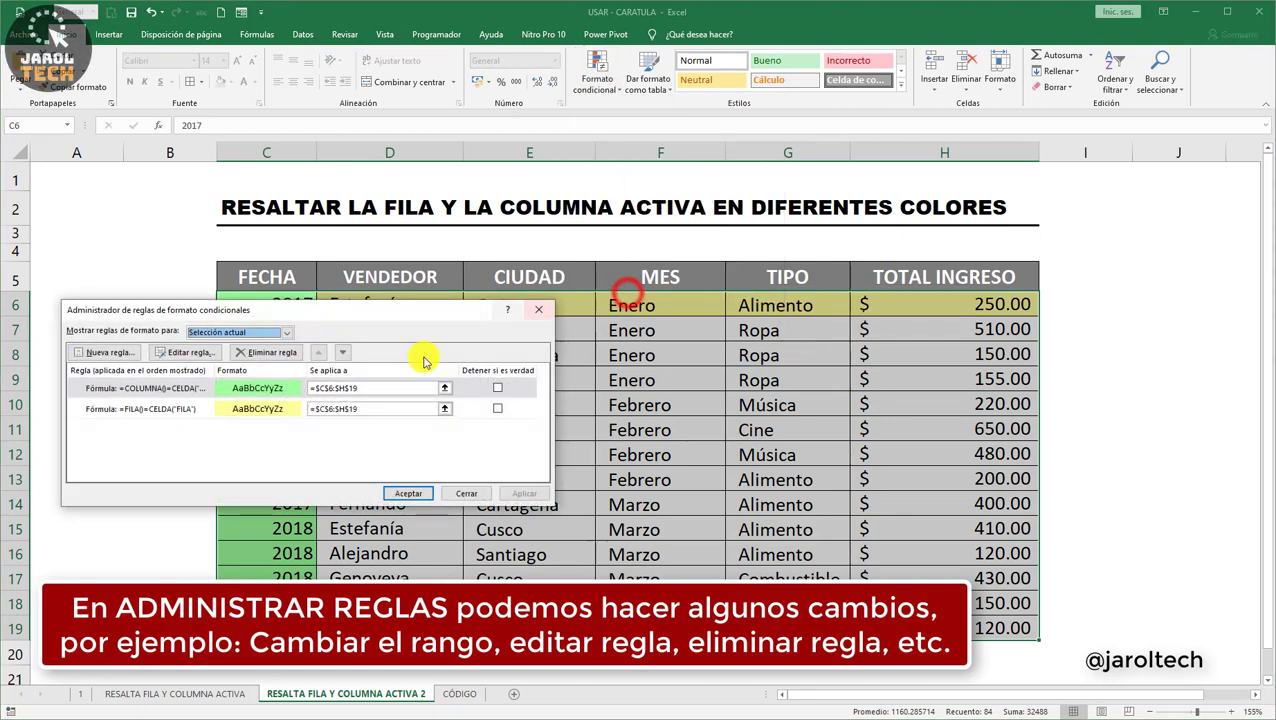
{"action": "left_click", "coordinate": [224, 388]}
{"action": "left_click", "coordinate": [365, 389]}
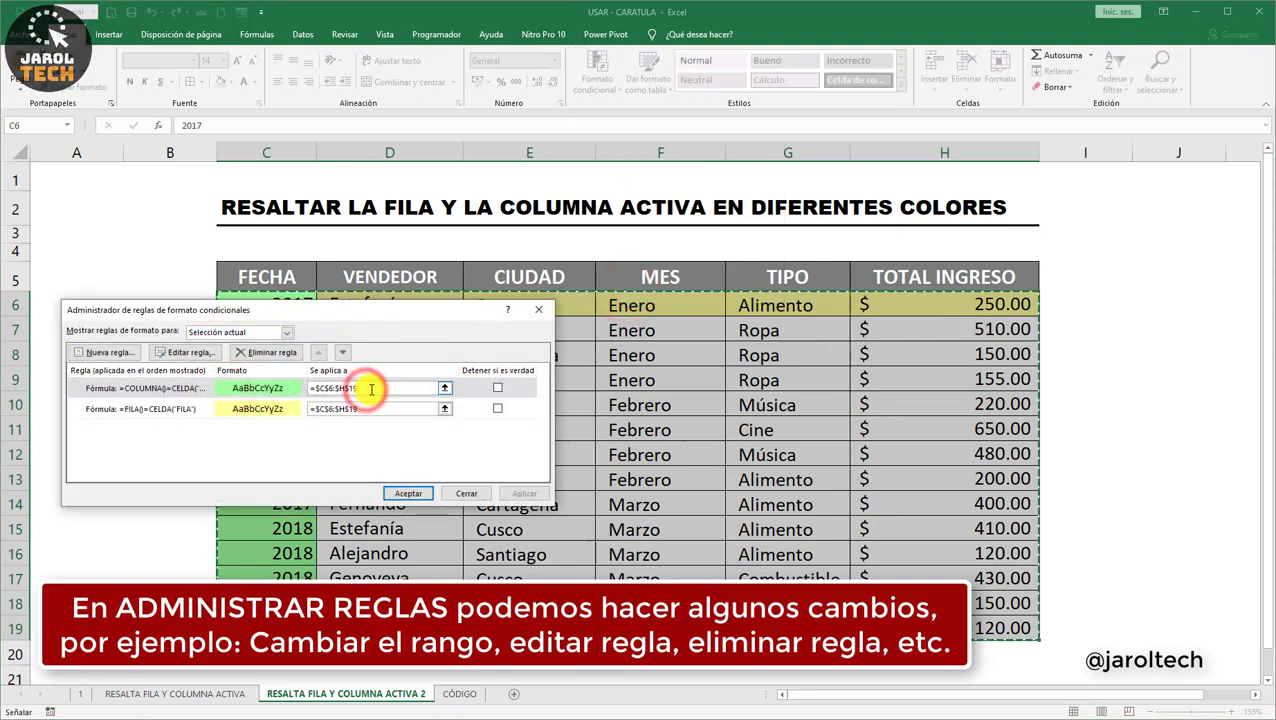
{"action": "left_click", "coordinate": [393, 409]}
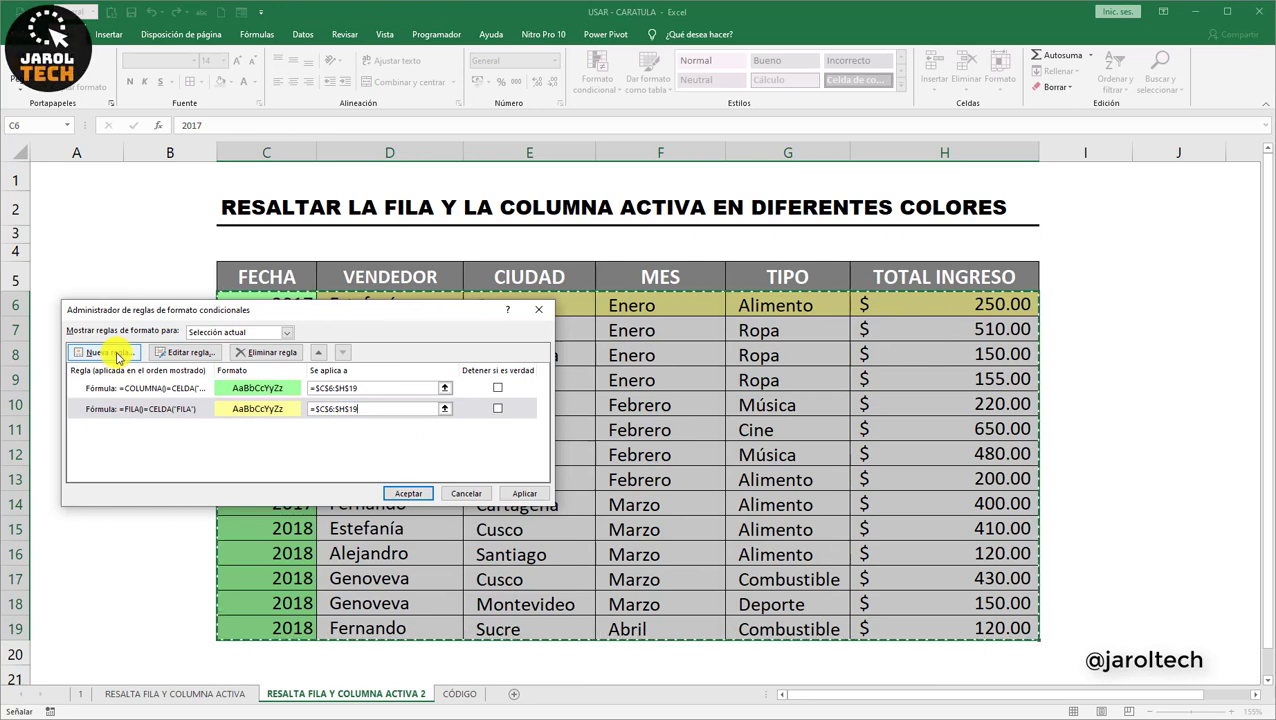
{"action": "left_click", "coordinate": [462, 494]}
{"action": "left_click", "coordinate": [561, 448]}
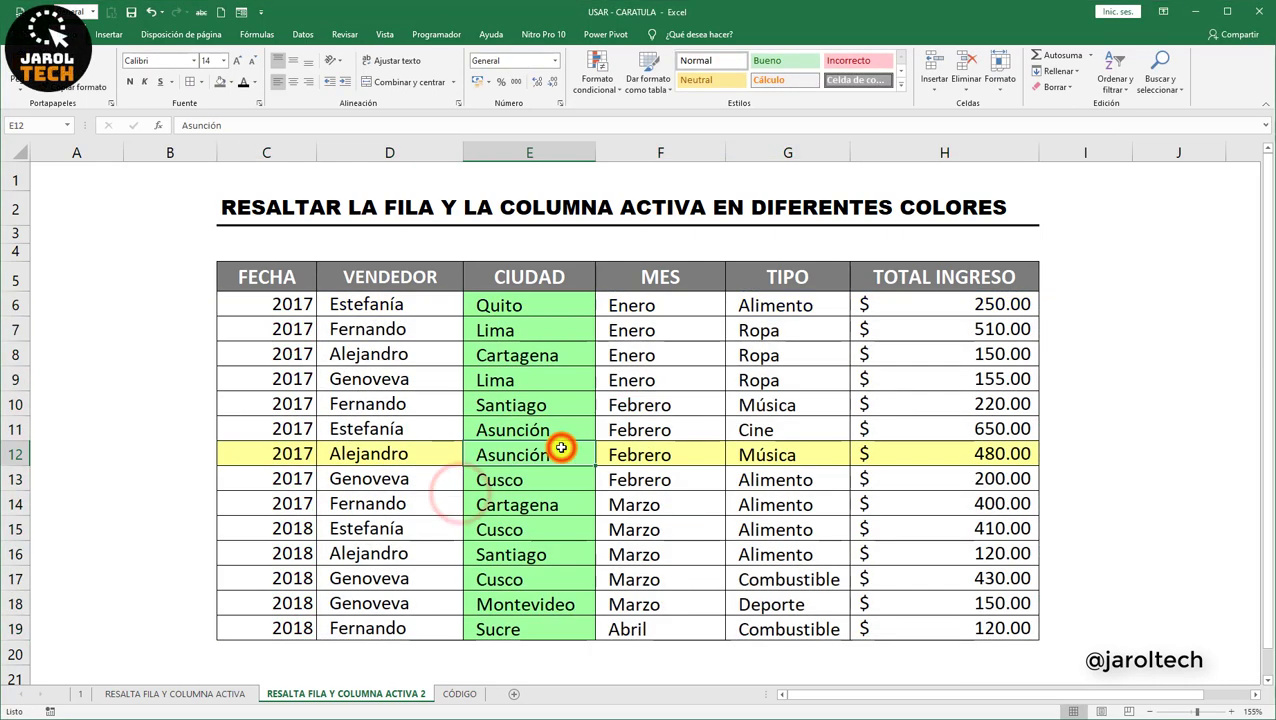